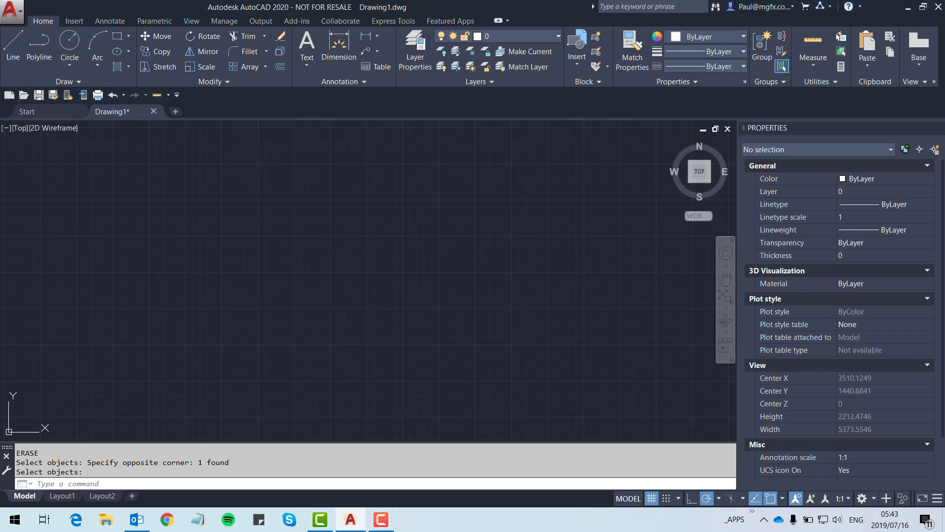
- Finish erasing, draw one diagonal line (length about 984) and select it
key(Return)
key(Return)
key(Escape)
text(l)
key(Return)
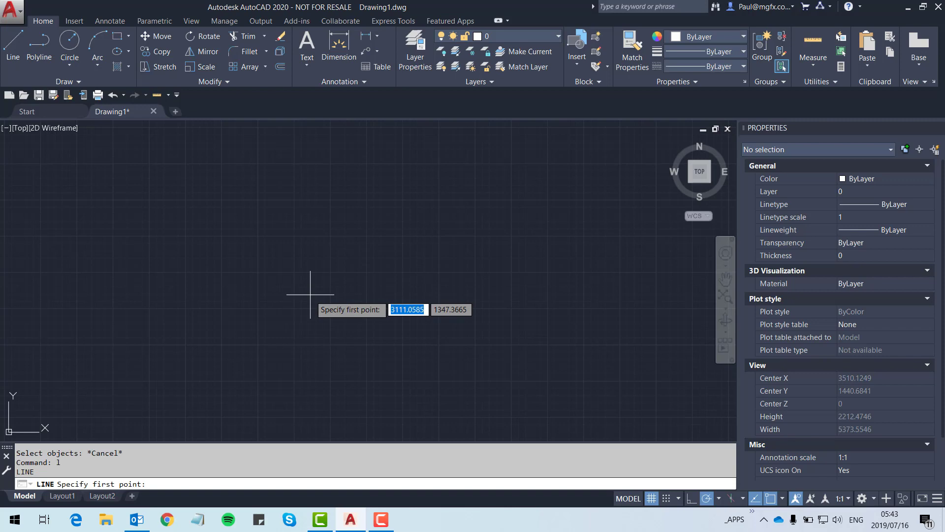
click(308, 299)
key(Return)
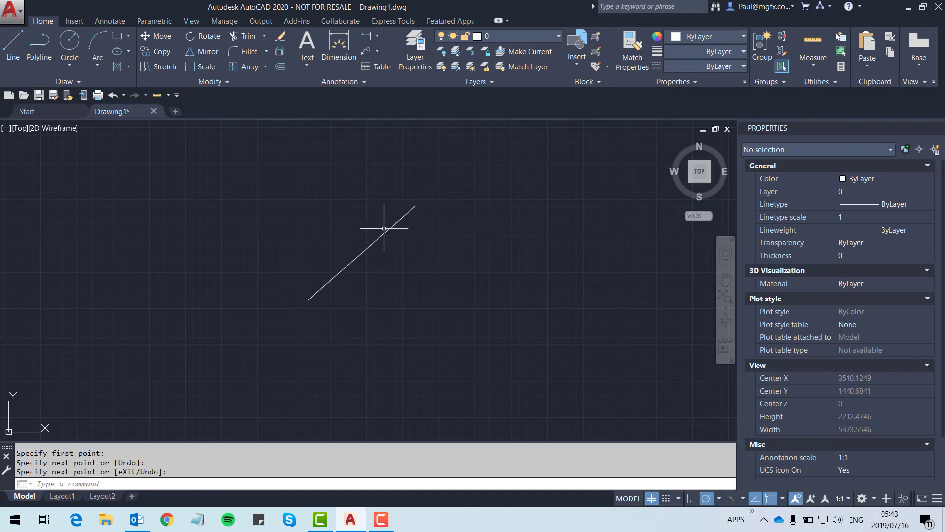
click(374, 243)
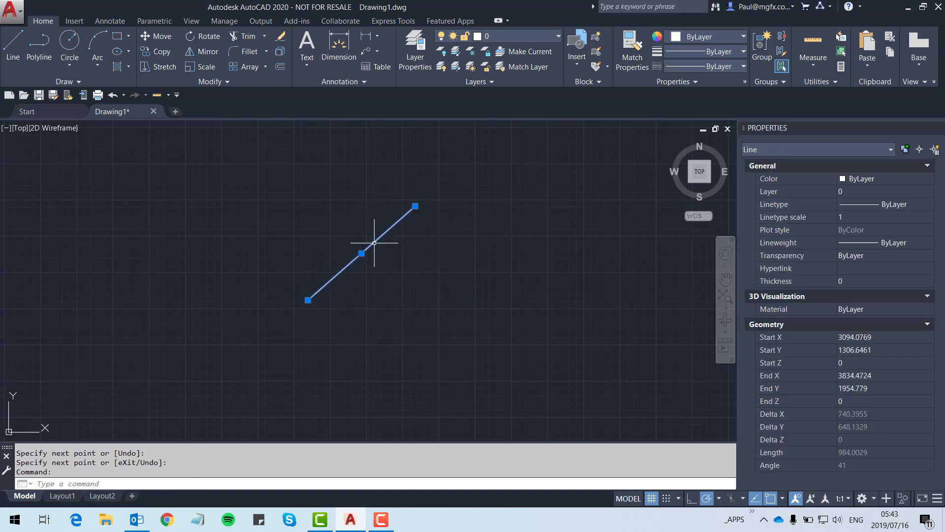
right_click(377, 242)
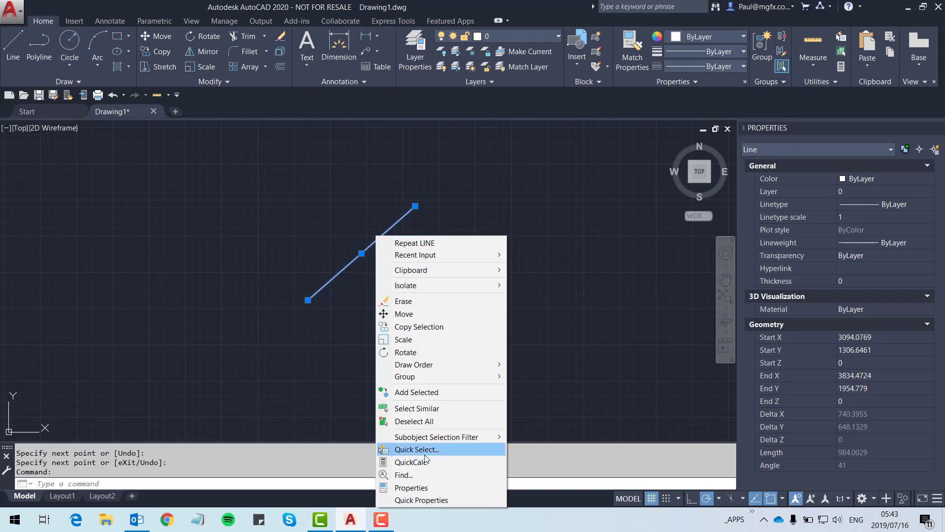
click(439, 449)
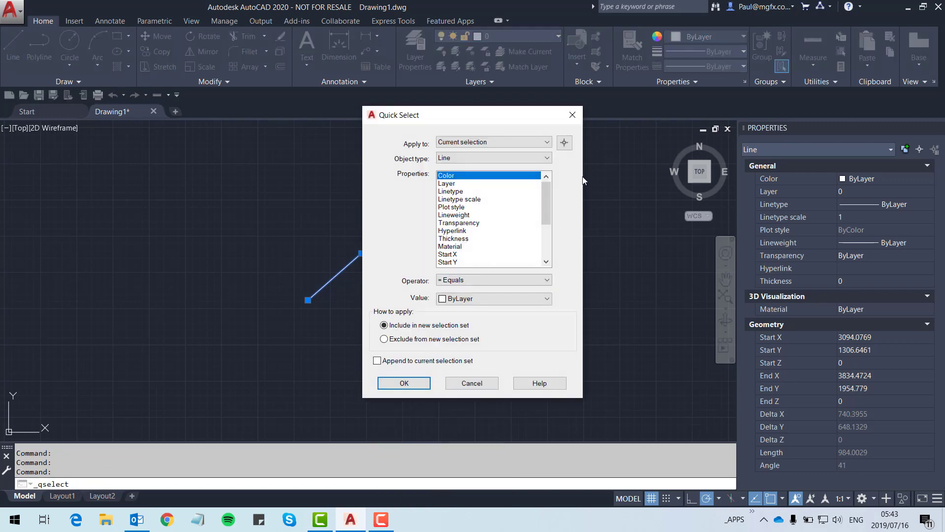
mouse_move(544, 190)
mouse_down()
mouse_move(541, 236)
mouse_move(547, 182)
mouse_up()
click(573, 115)
key(Escape)
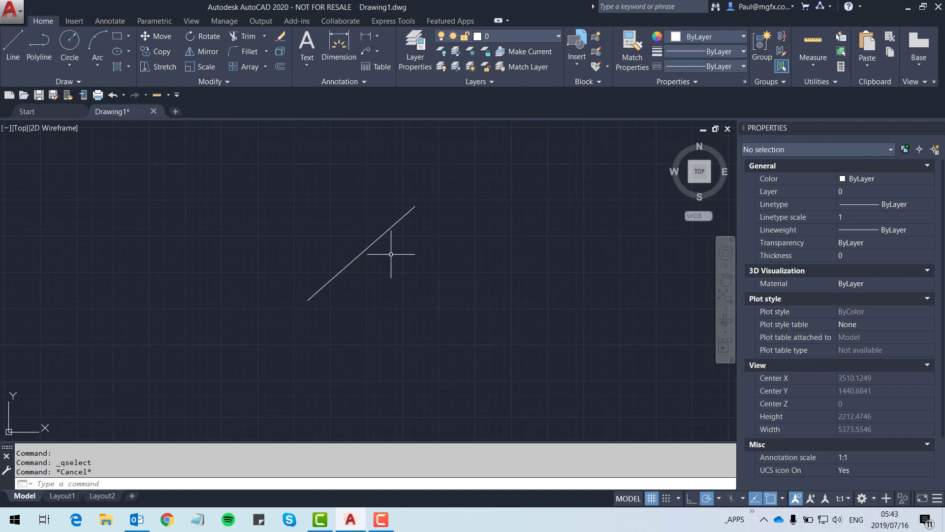
key(Escape)
key(Escape)
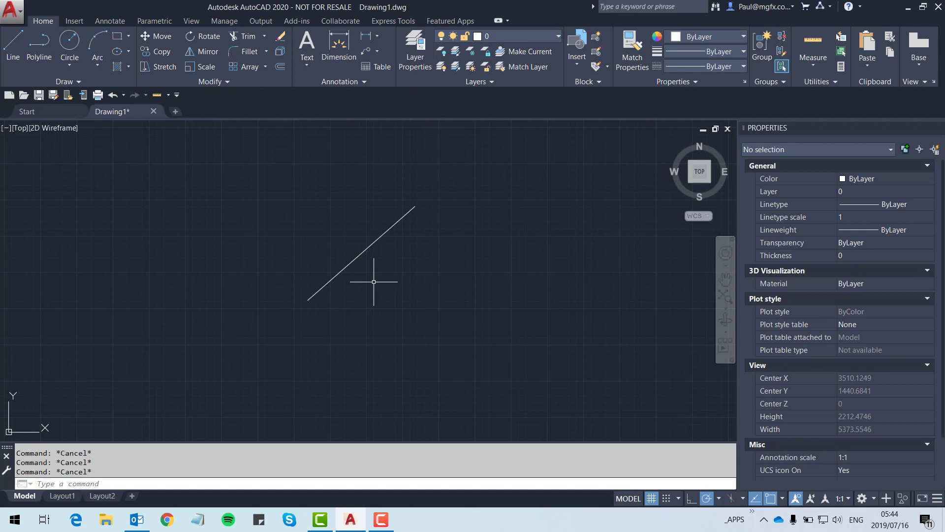
text(e)
key(Return)
key(Escape)
key(Escape)
key(Escape)
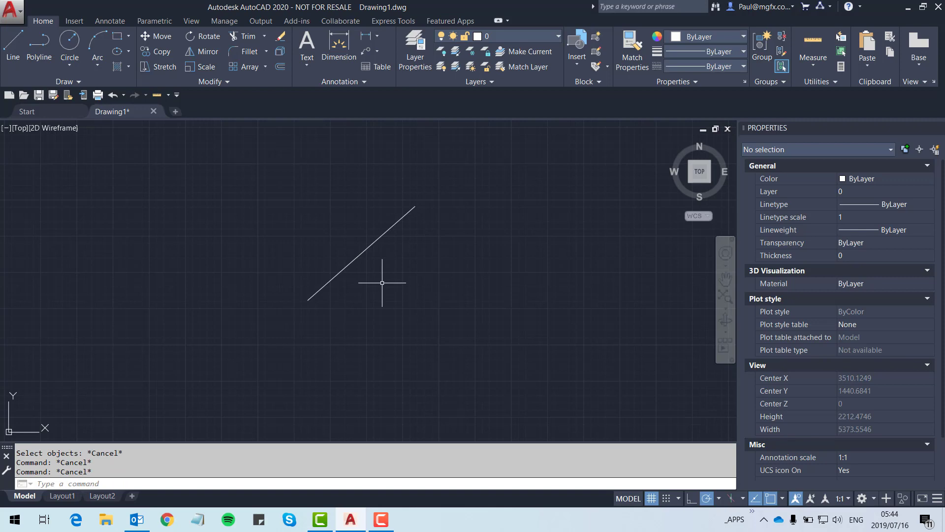
text(fil)
text(ter)
key(Return)
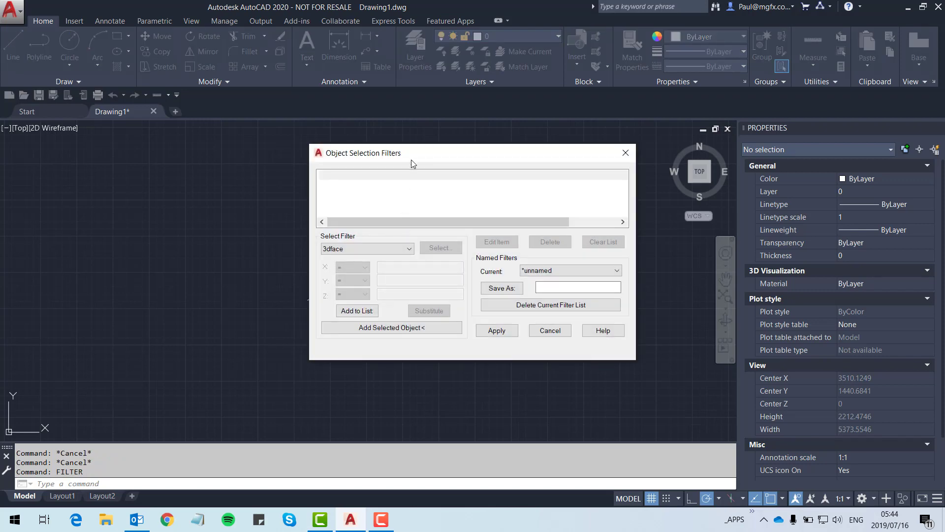
drag(414, 157, 414, 152)
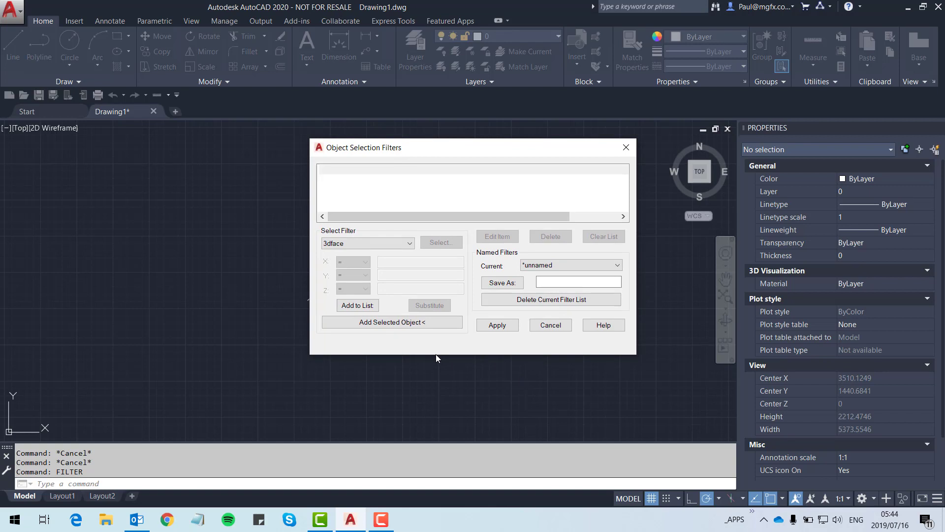
click(410, 244)
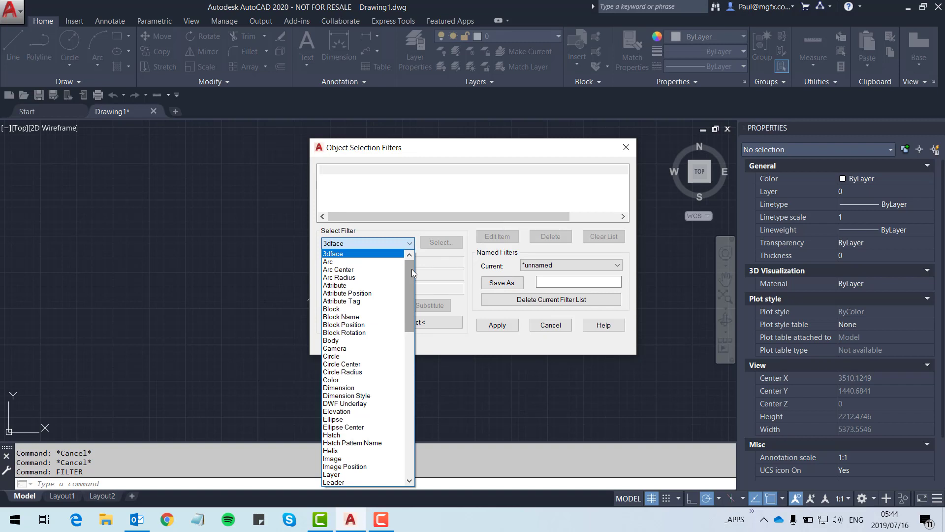
drag(412, 268, 412, 281)
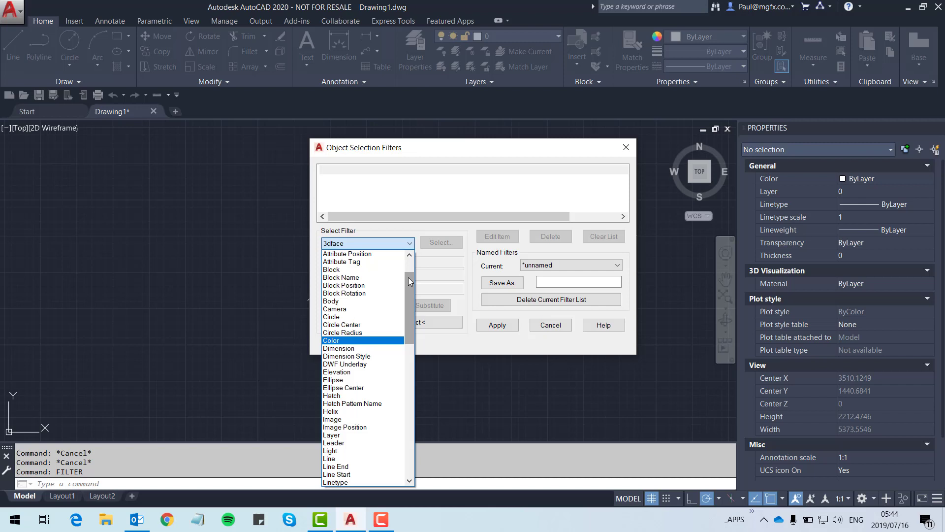
drag(409, 277, 414, 421)
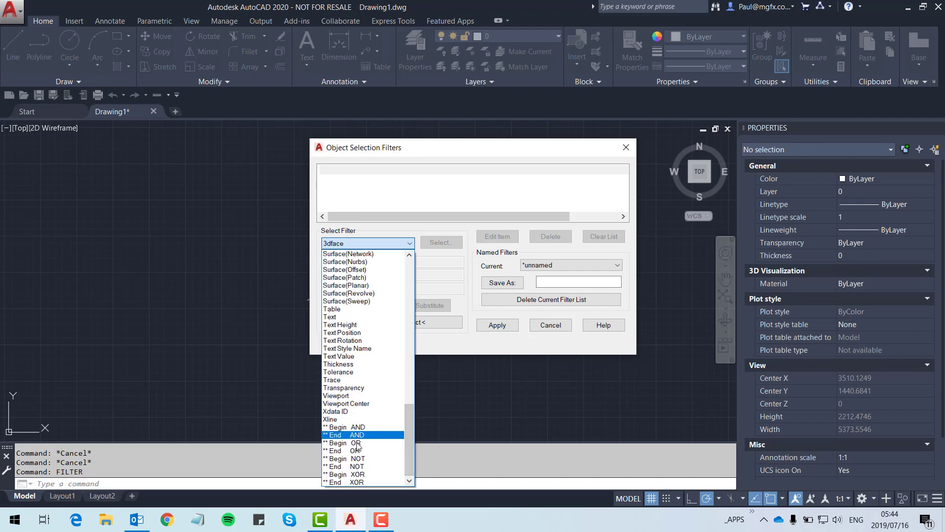
click(354, 470)
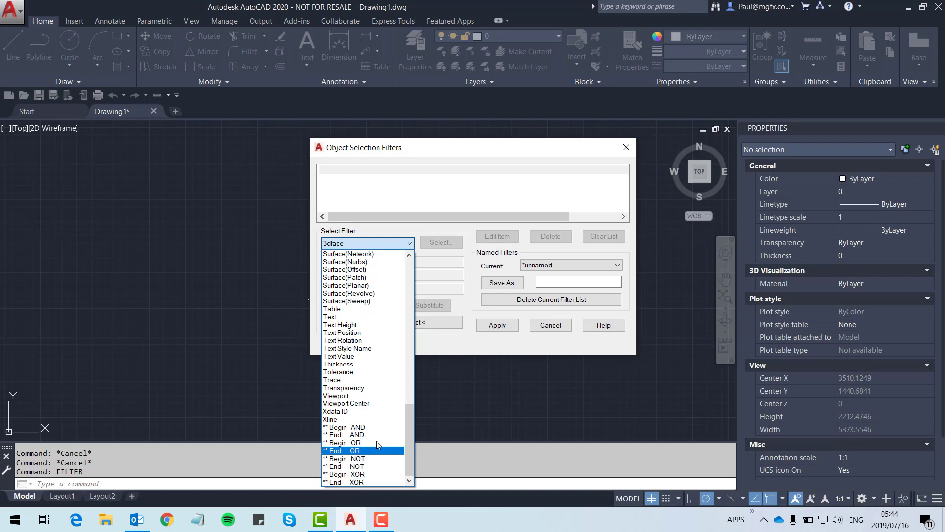
click(457, 152)
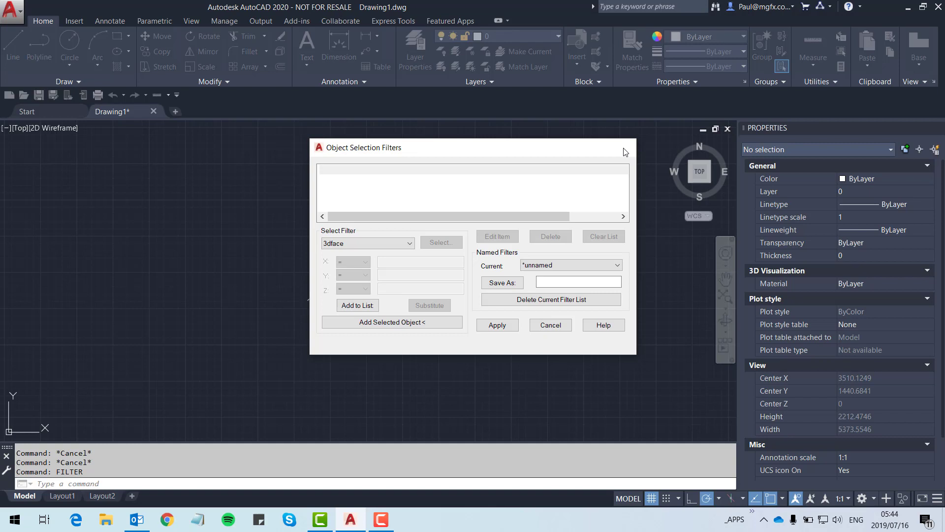
click(624, 148)
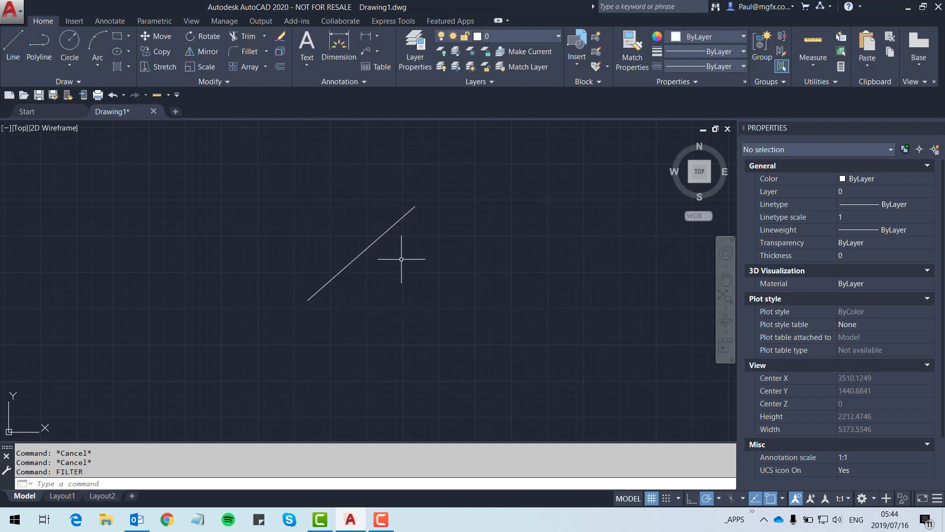
text(c)
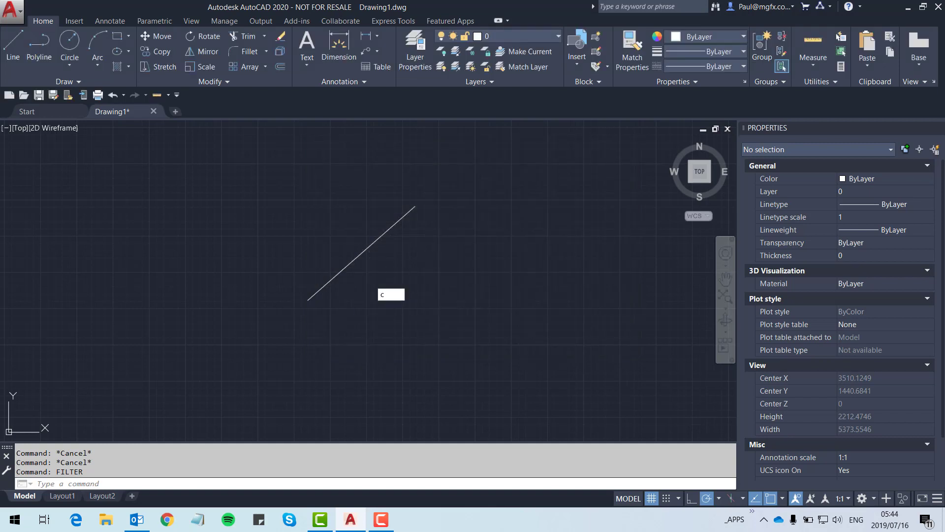
- Draw the lower-right circle and the small left circle around the line
key(Return)
click(445, 282)
click(444, 247)
key(Return)
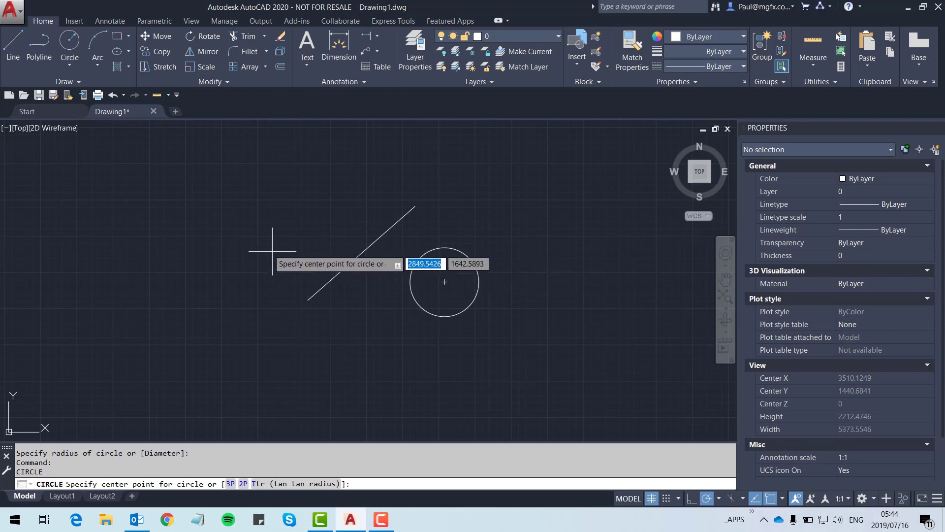
click(254, 220)
click(261, 199)
click(266, 188)
click(376, 197)
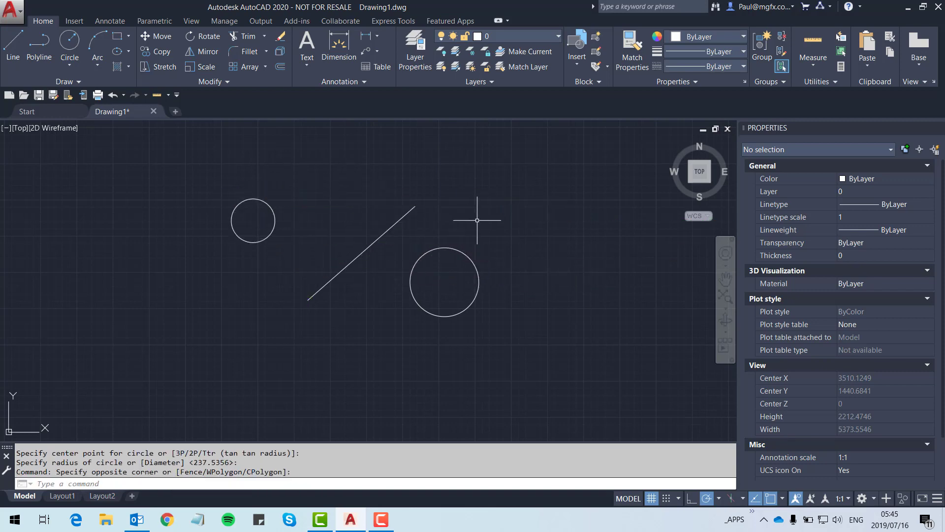
text(c)
- Draw the upper-right circle and change its colour to Yellow in Properties
key(Return)
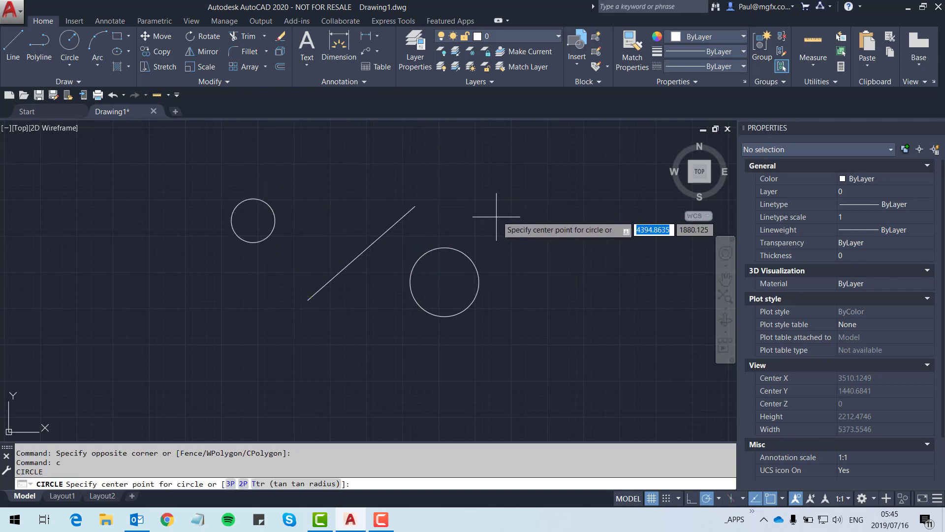
click(498, 211)
click(505, 178)
key(Escape)
click(491, 183)
click(464, 164)
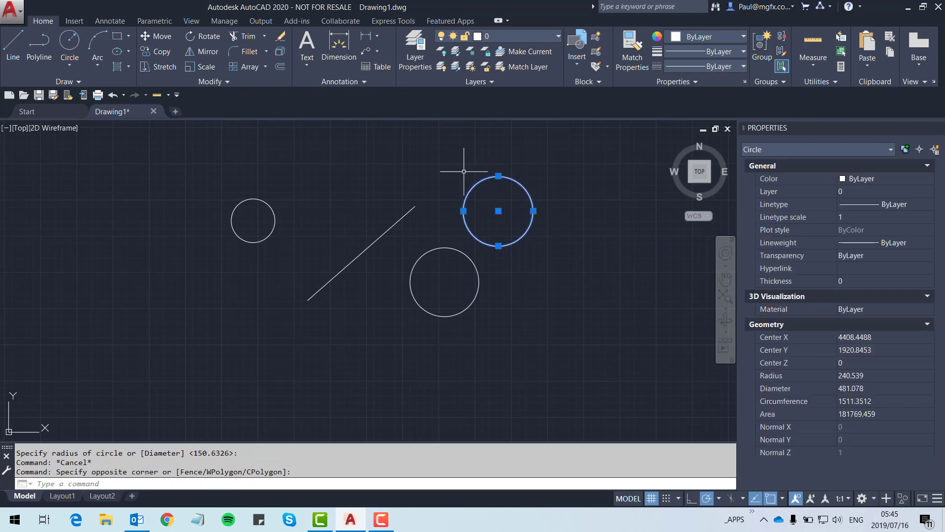
click(913, 180)
click(860, 221)
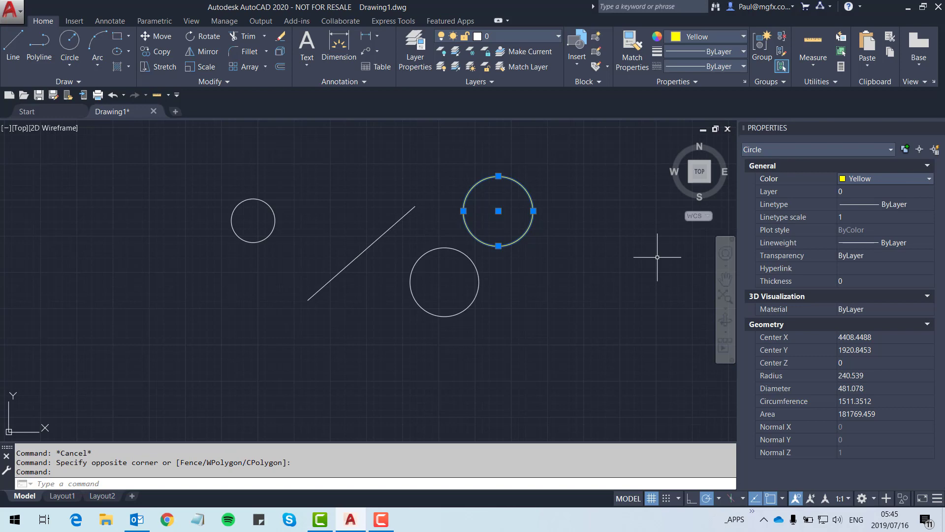
key(Escape)
key(Escape)
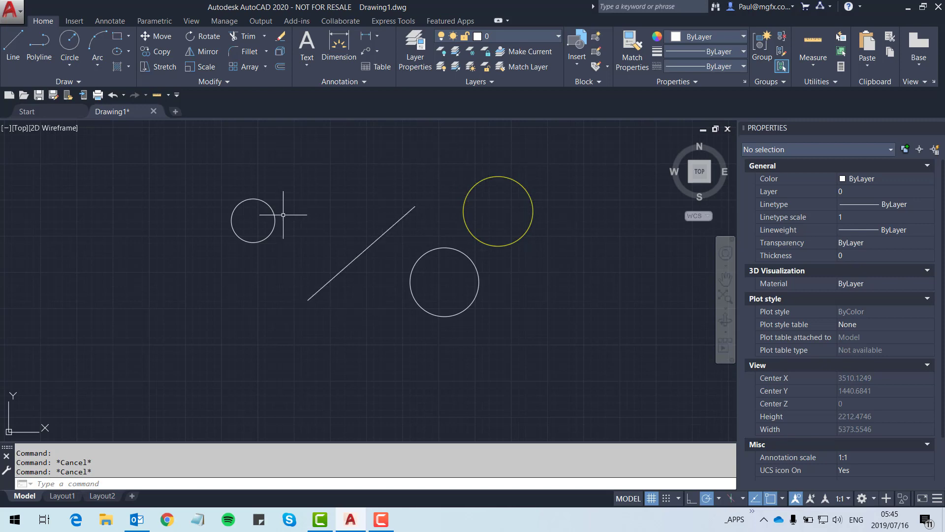
text(sele)
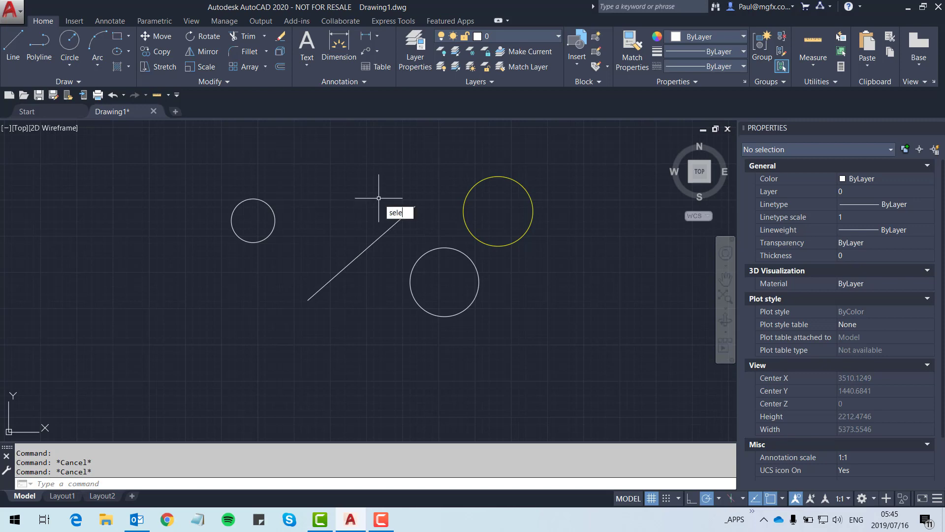
text(ct)
- During object selection, build a filter condition Color = 2 (Yellow) and add it to the list
key(Return)
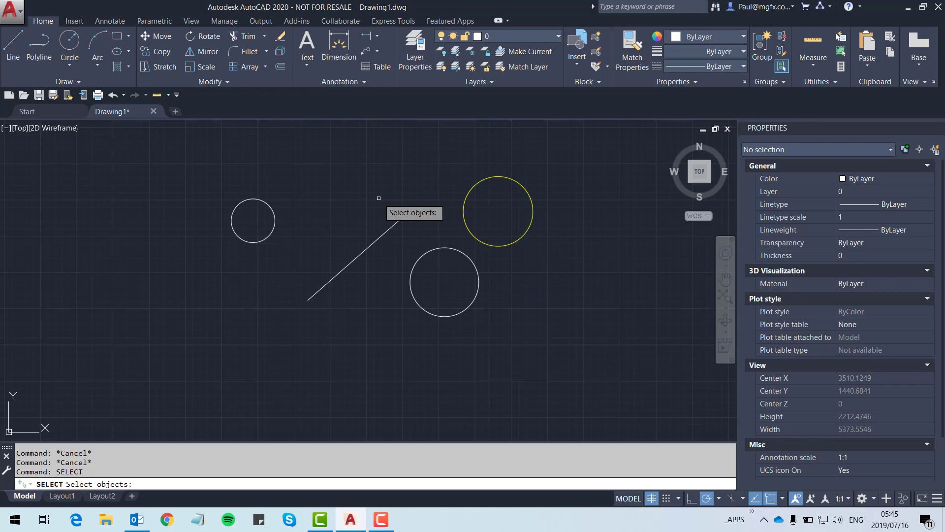
text(l)
text(filter)
key(Return)
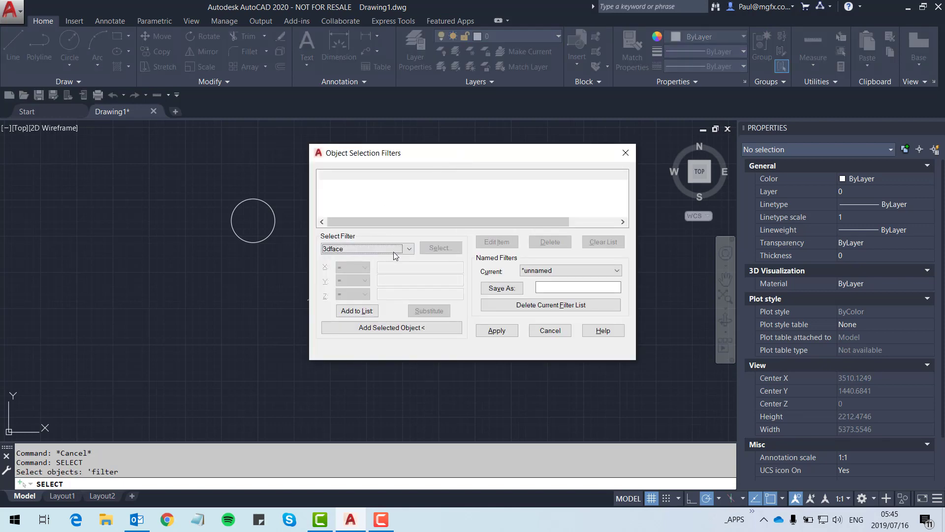
click(411, 251)
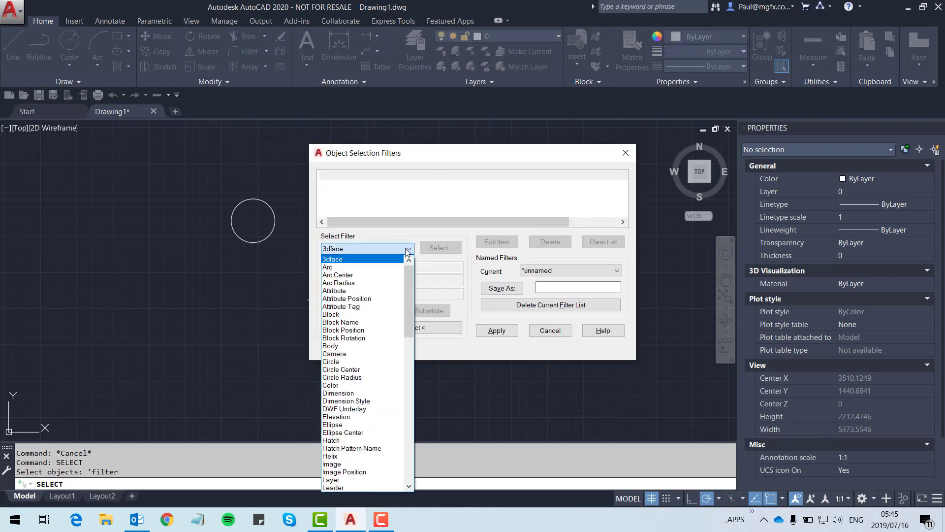
click(350, 385)
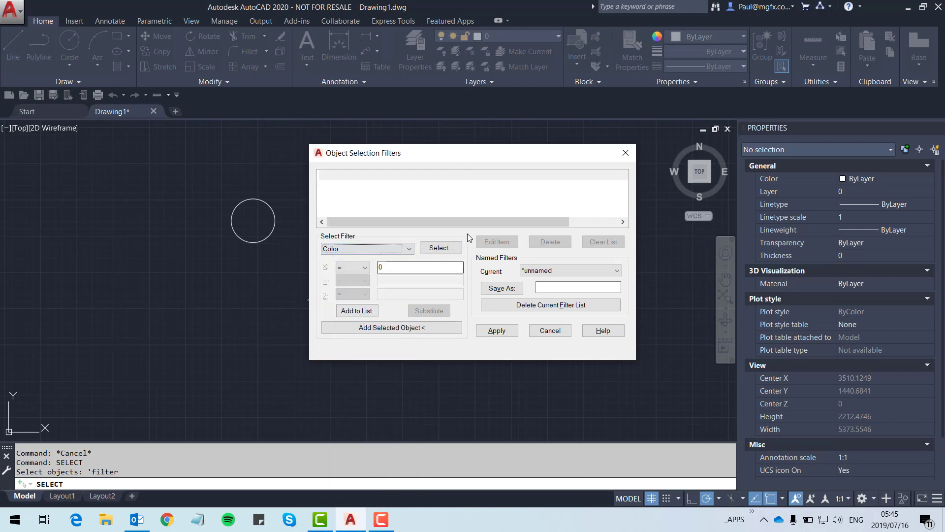
click(448, 249)
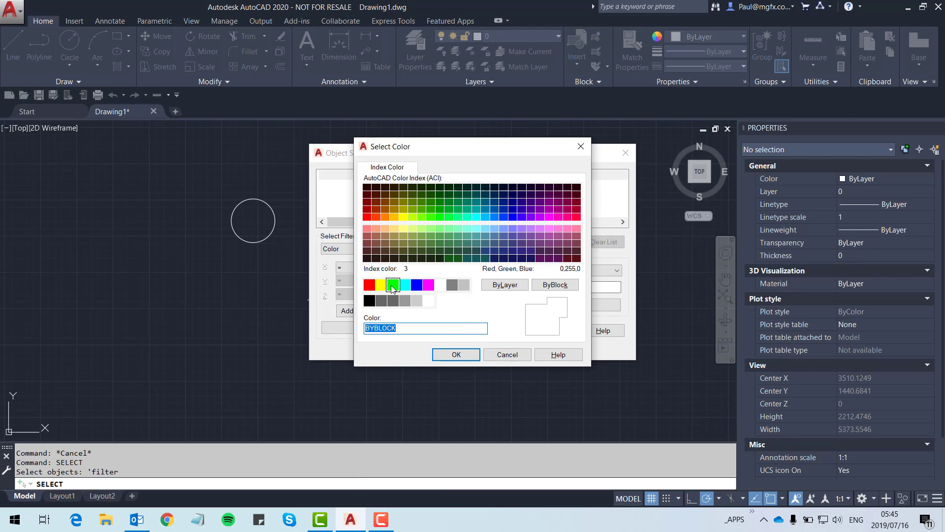
click(381, 285)
click(455, 354)
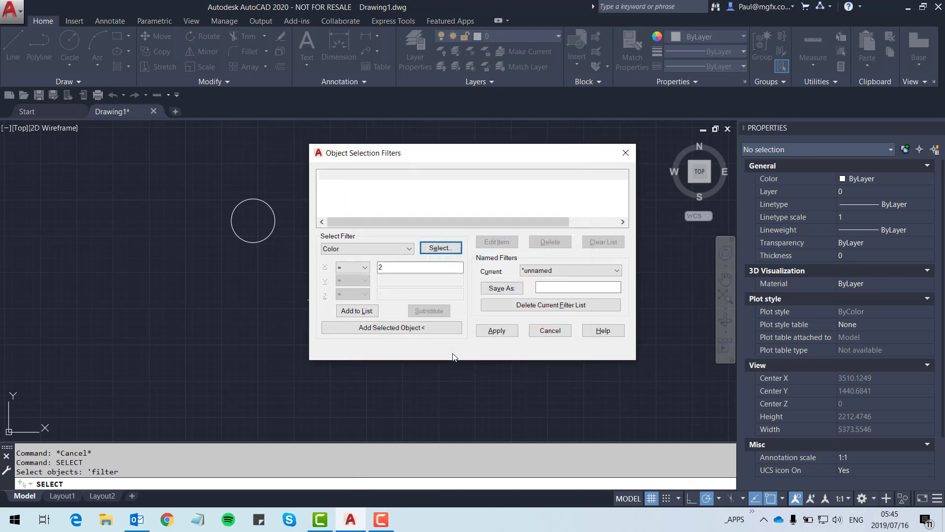
click(364, 315)
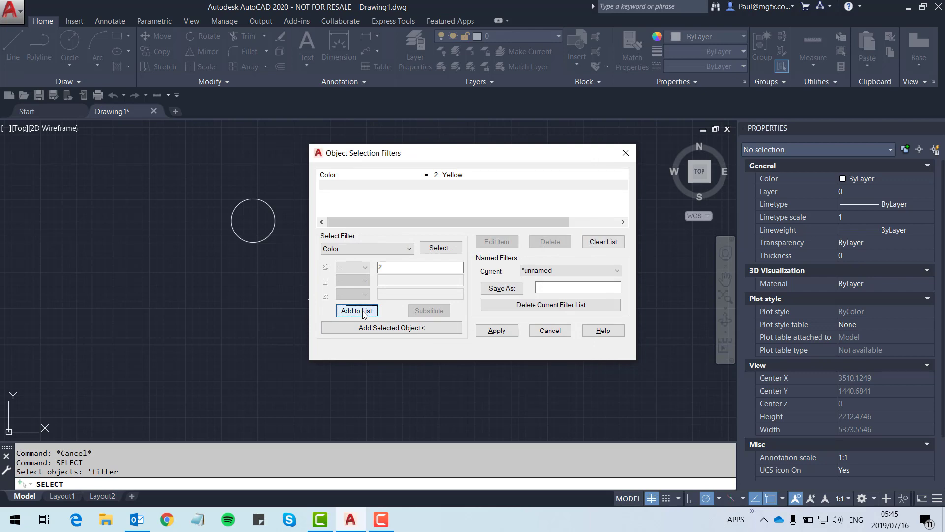
- Save the filter under the name Yellow and apply it
click(567, 288)
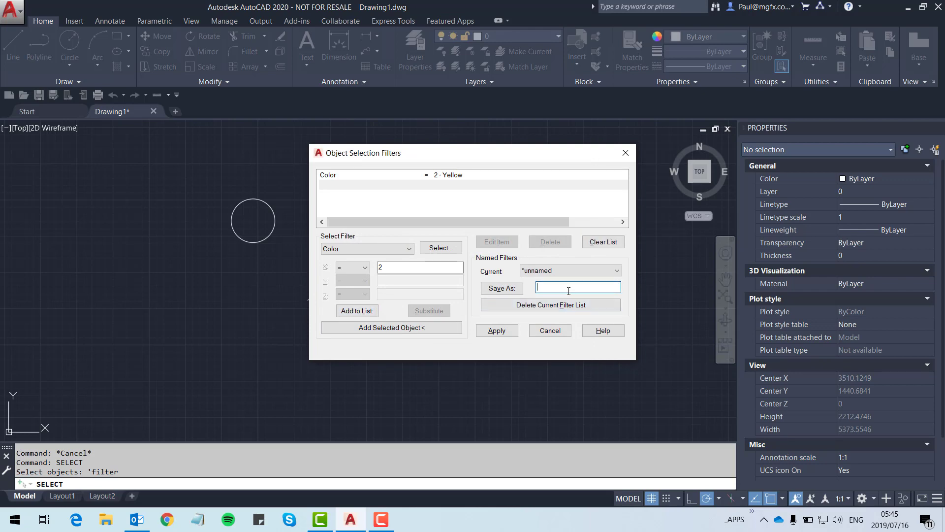
text(Yell)
text(ow)
click(518, 289)
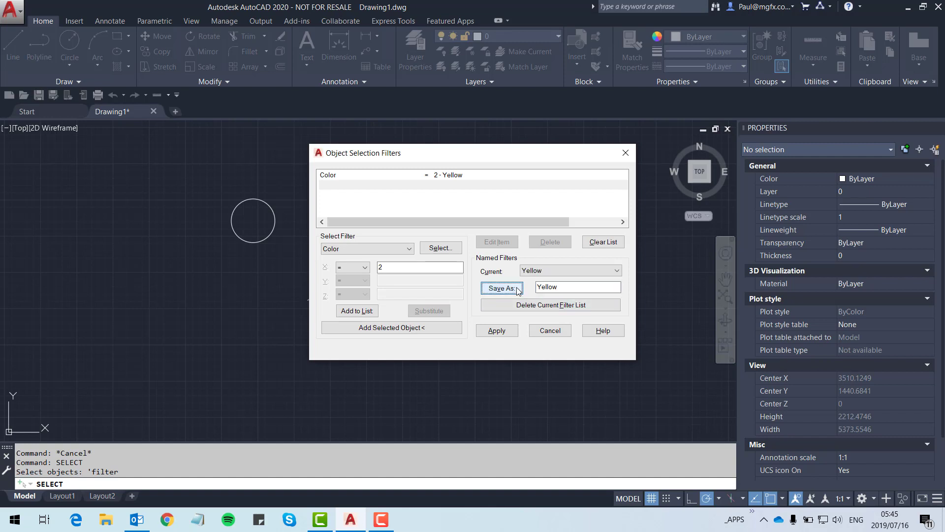
click(499, 331)
- Window all objects so the Yellow filter selects only the yellow circle, then deselect
click(615, 370)
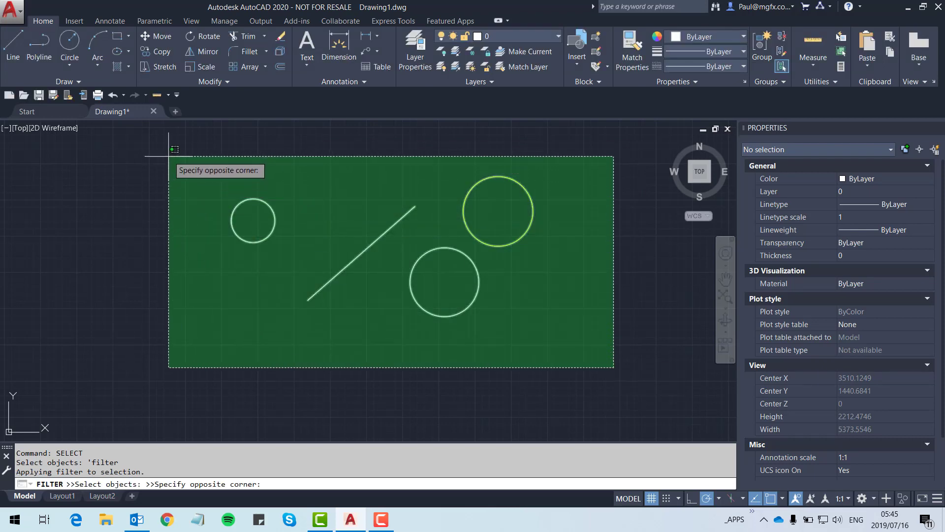
click(187, 150)
key(Return)
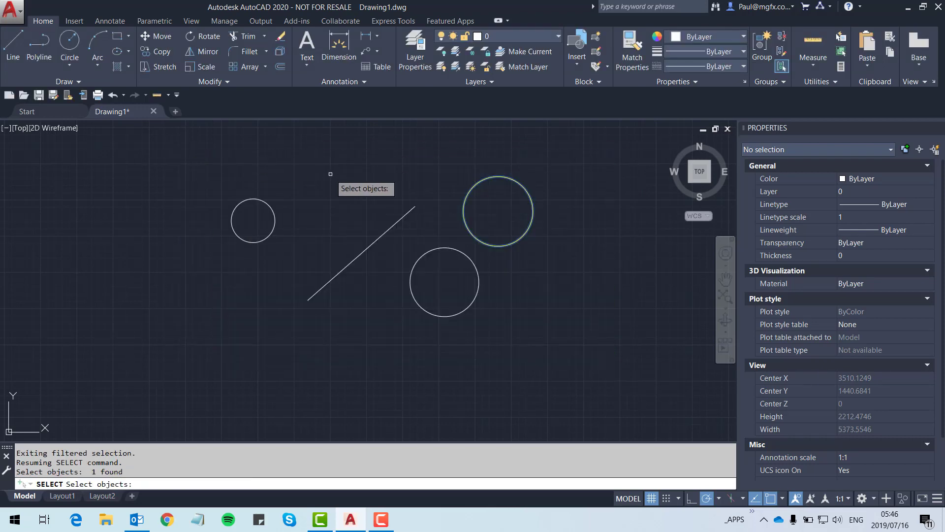
key(Return)
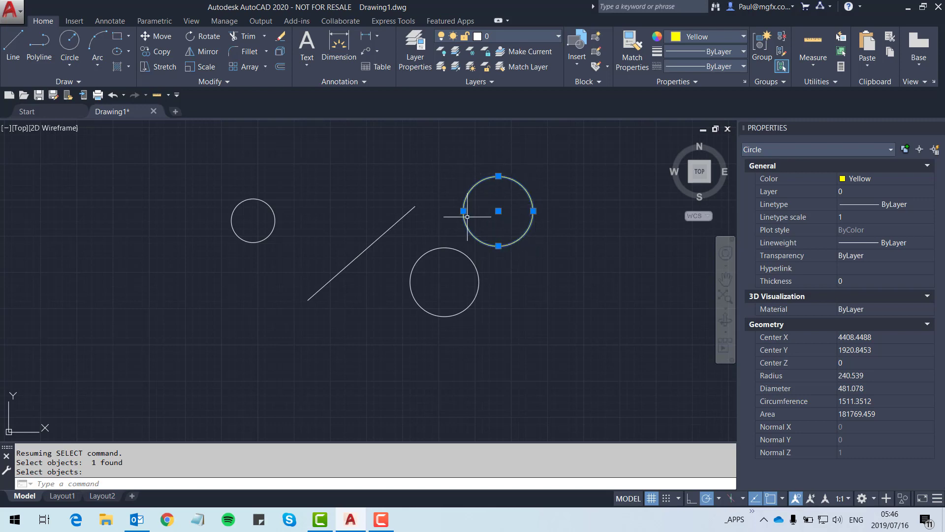
key(Escape)
key(Escape)
key(Escape)
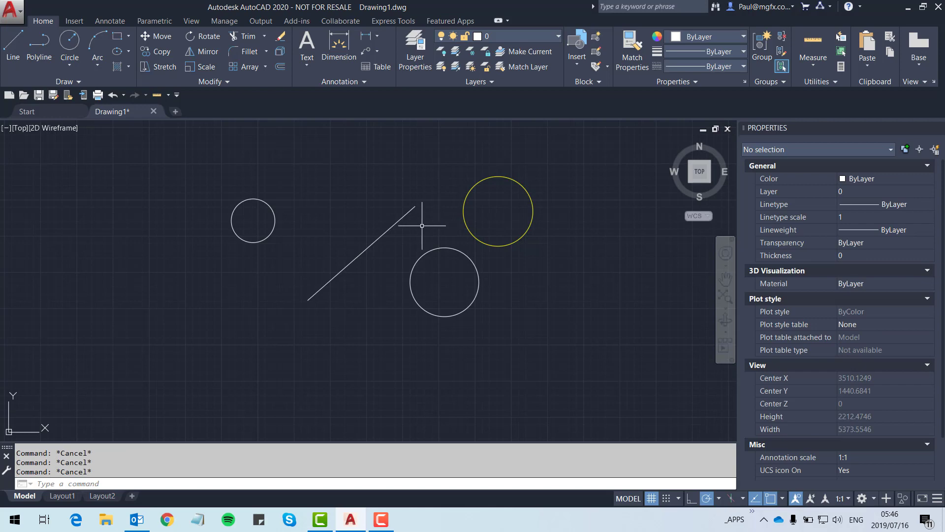
click(412, 50)
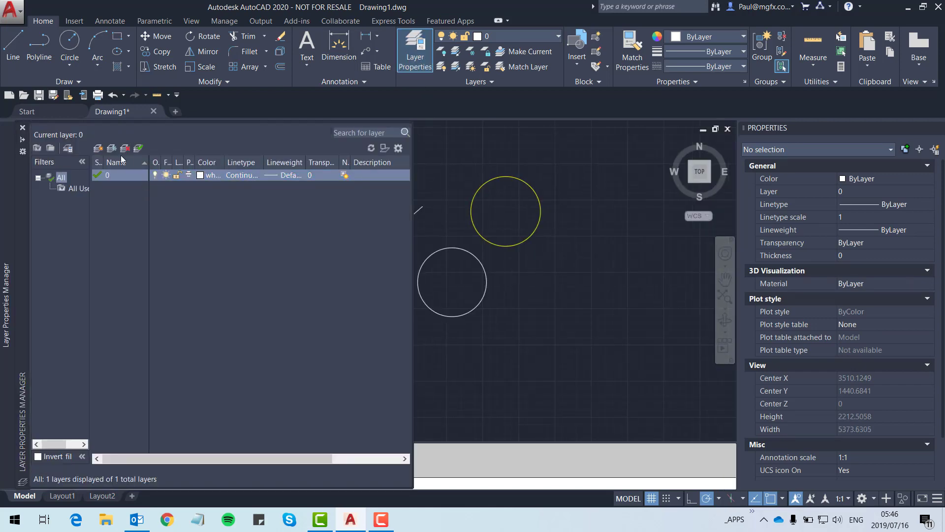
- Create a new layer named yellow and bring up its colour swatch
click(98, 147)
key(Return)
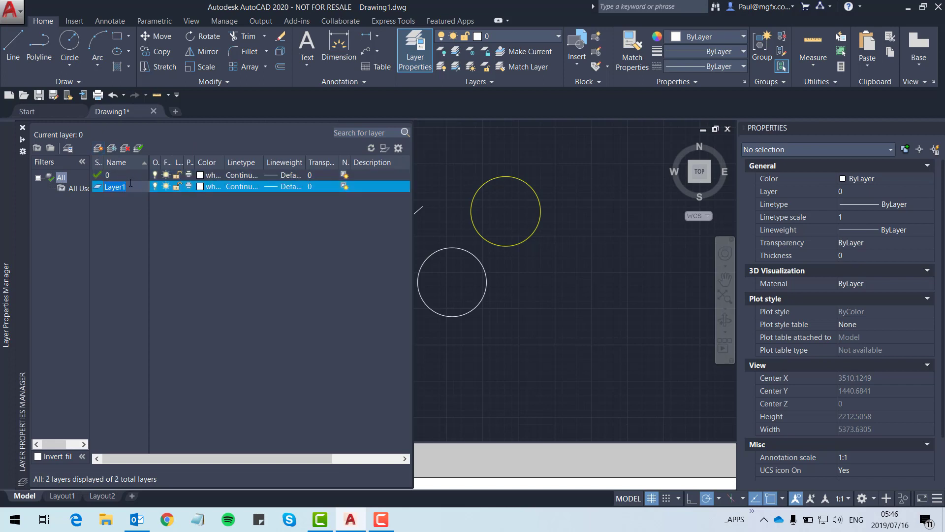
text(yerllow)
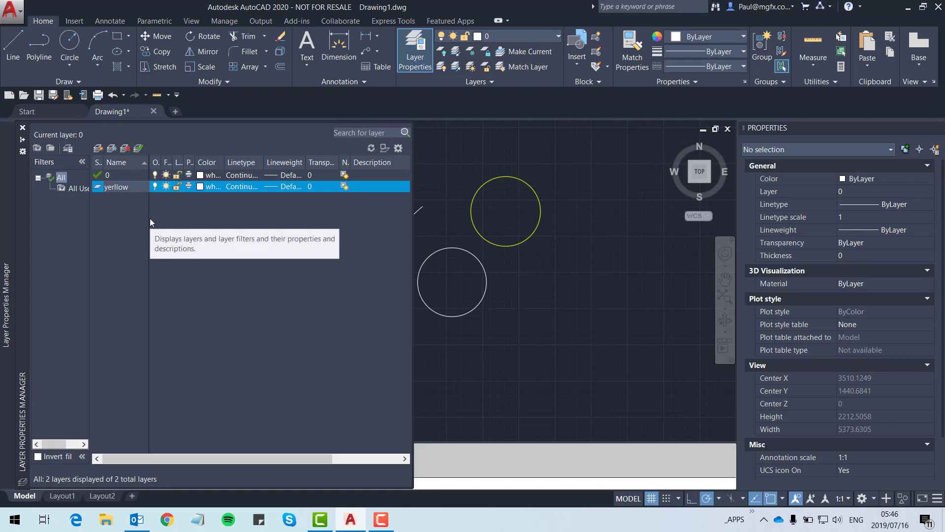
key(BackSpace)
click(201, 186)
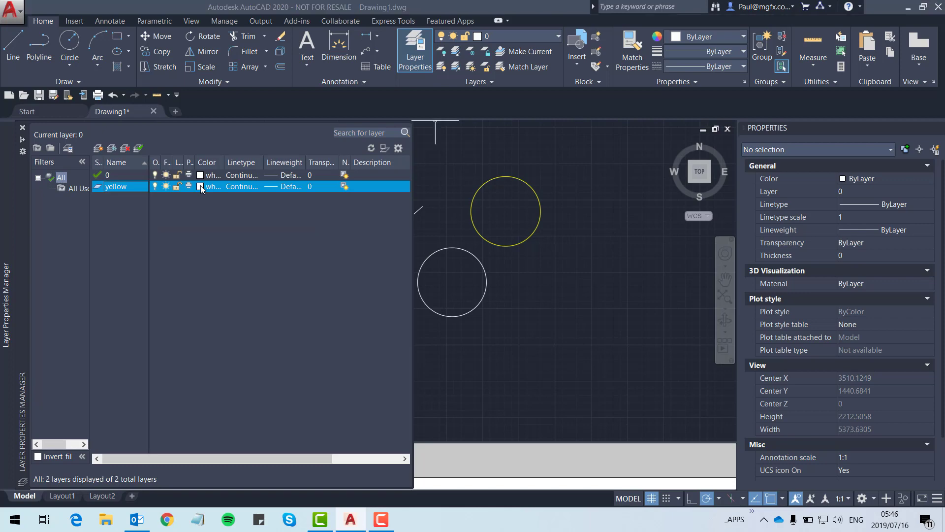
click(201, 187)
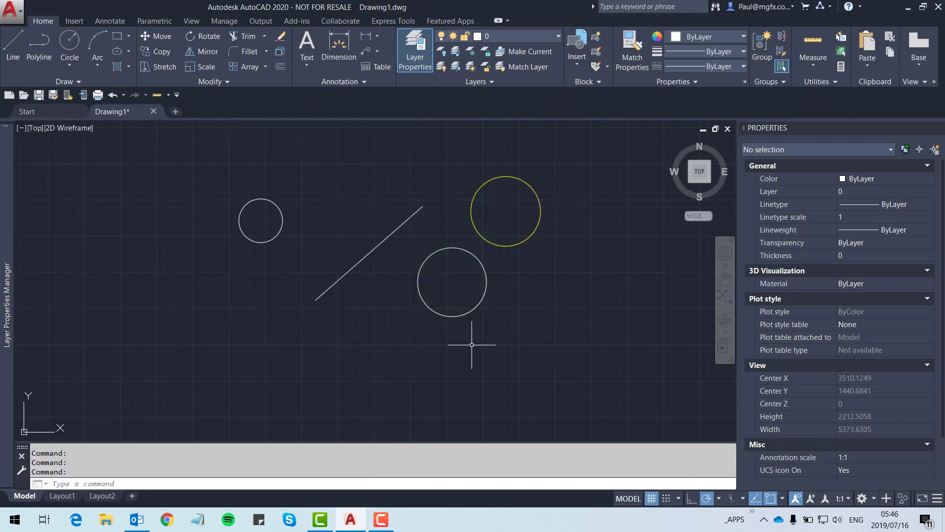
- Confirm yellow as the layer colour, then move the lower circle to layer yellow keeping ByLayer colour
click(456, 296)
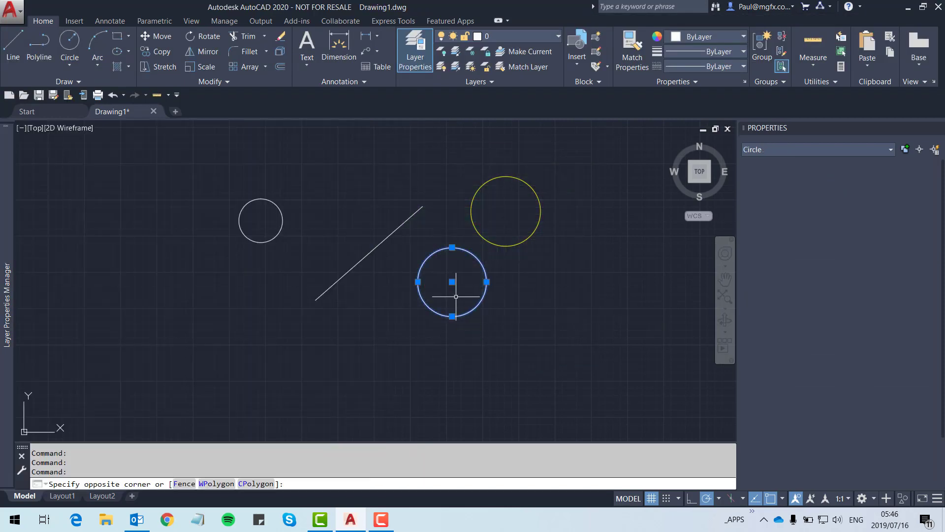
click(904, 179)
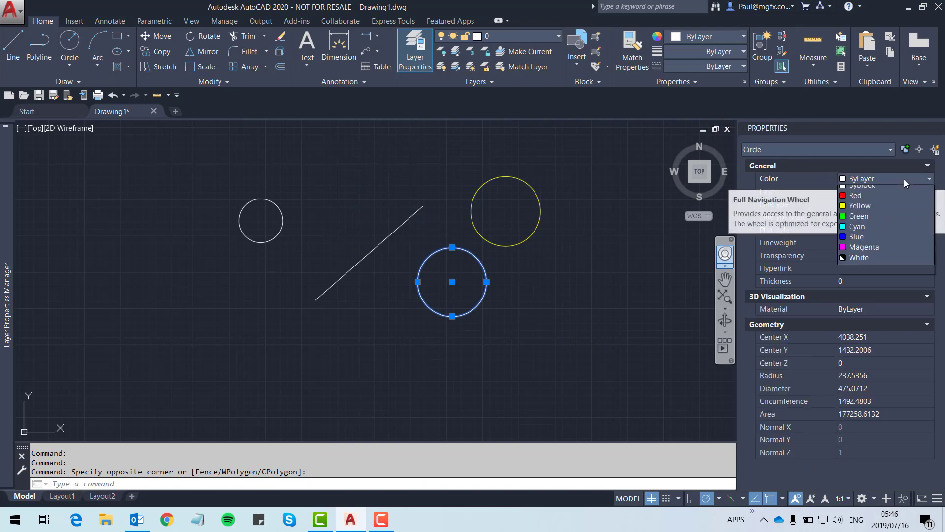
click(877, 181)
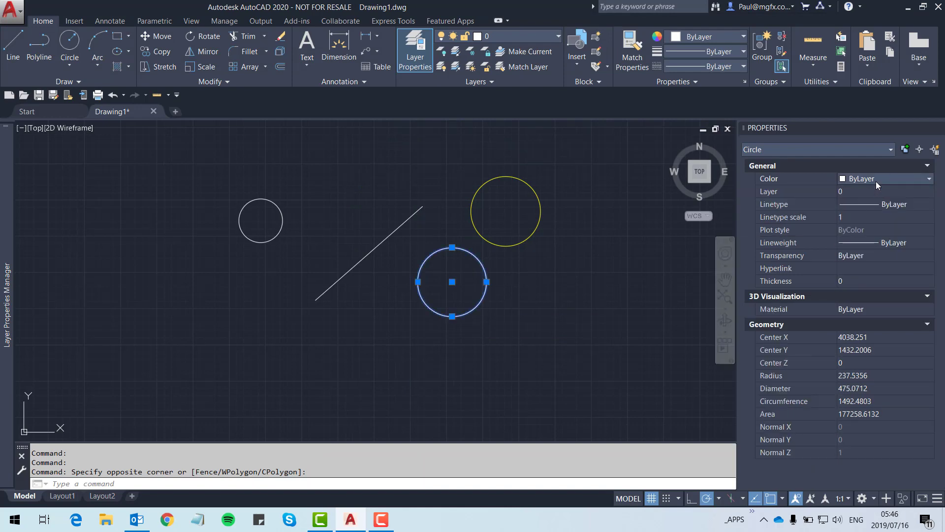
click(877, 190)
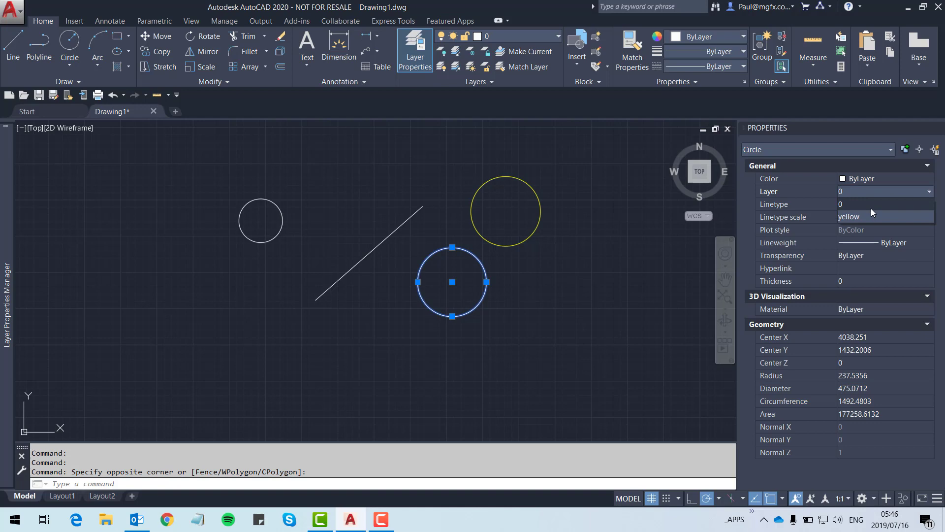
click(871, 214)
key(Escape)
key(Escape)
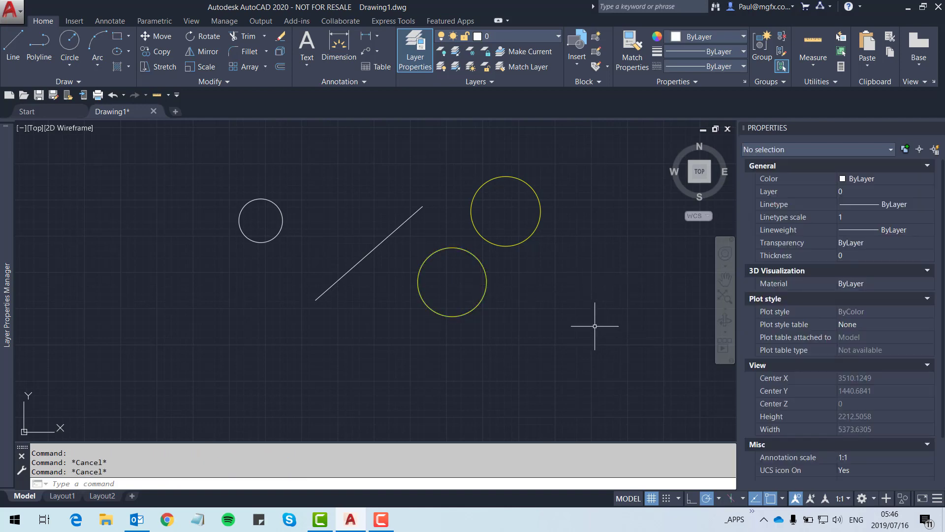
text(se)
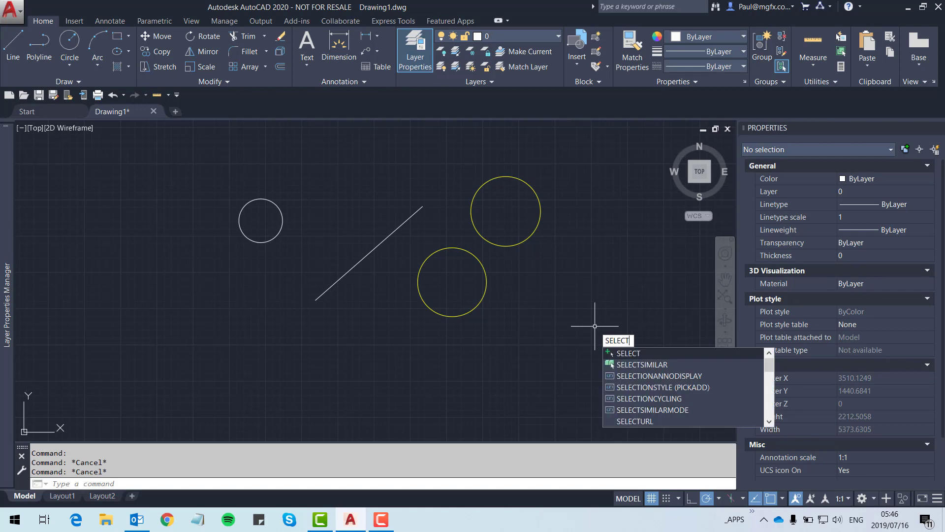
key(Return)
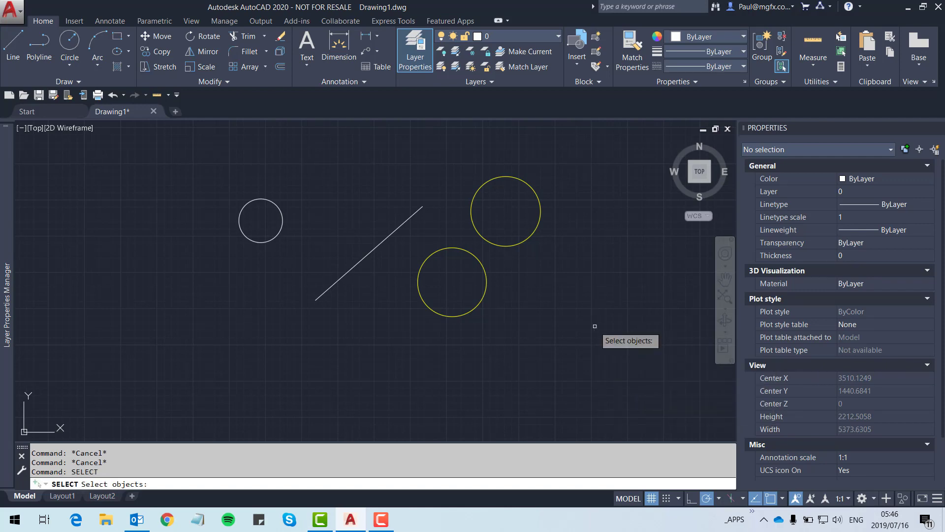
text('filter)
key(Return)
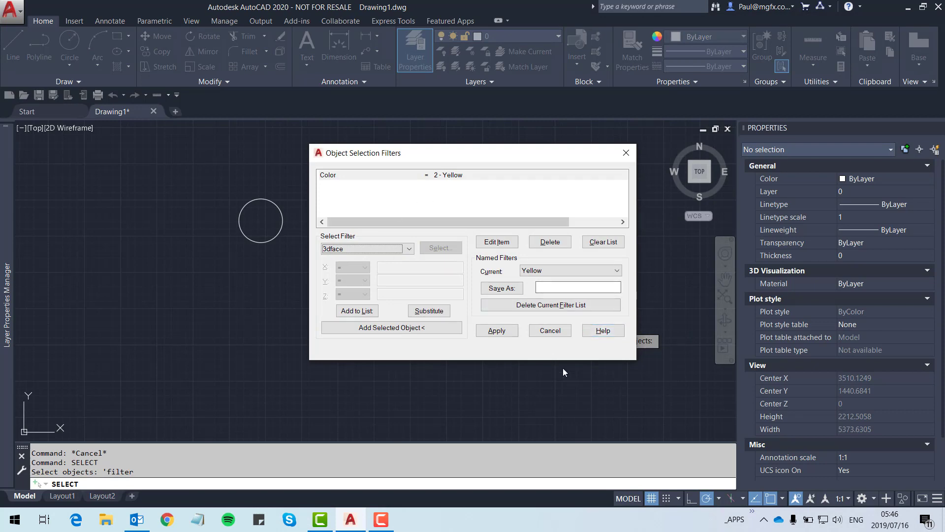
click(493, 335)
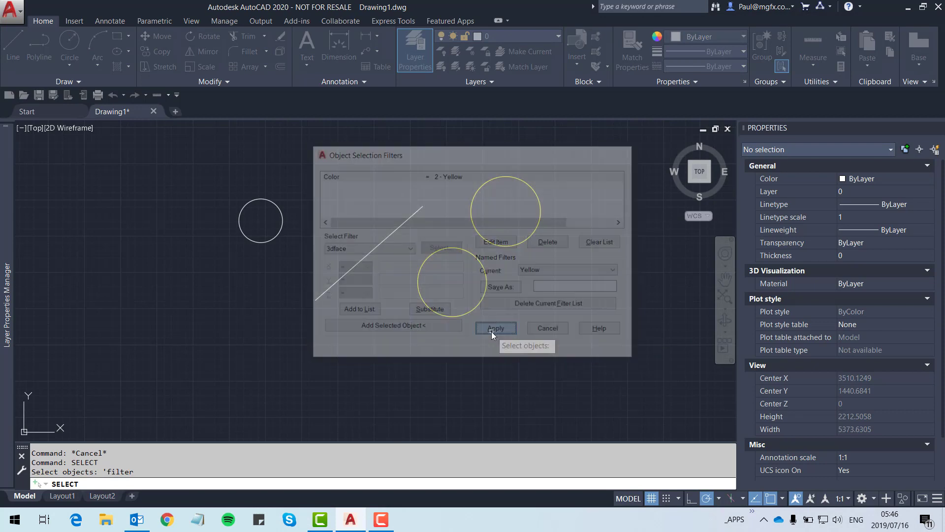
click(618, 360)
click(194, 131)
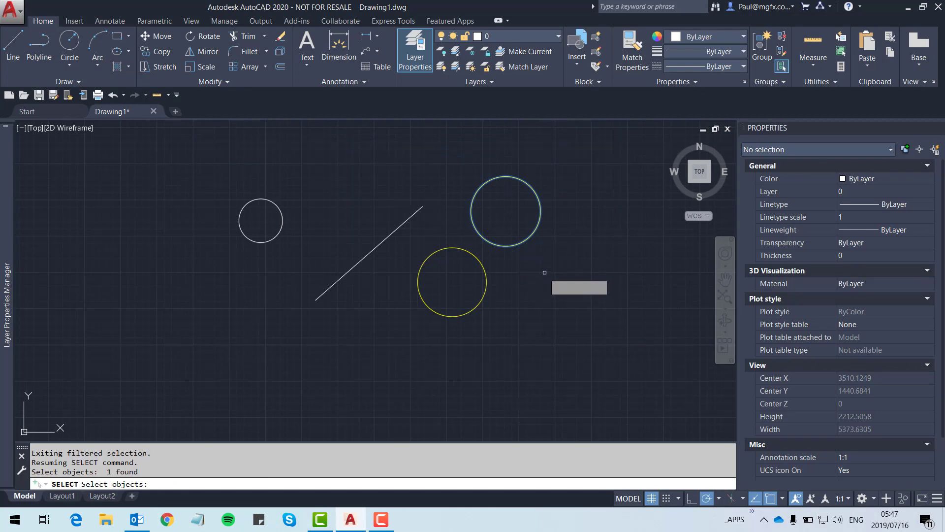
key(Return)
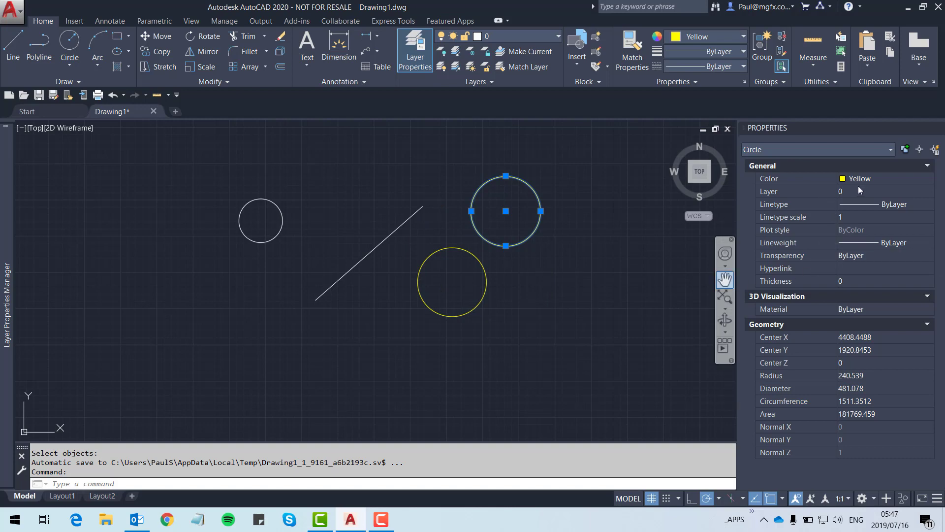
key(Escape)
key(Escape)
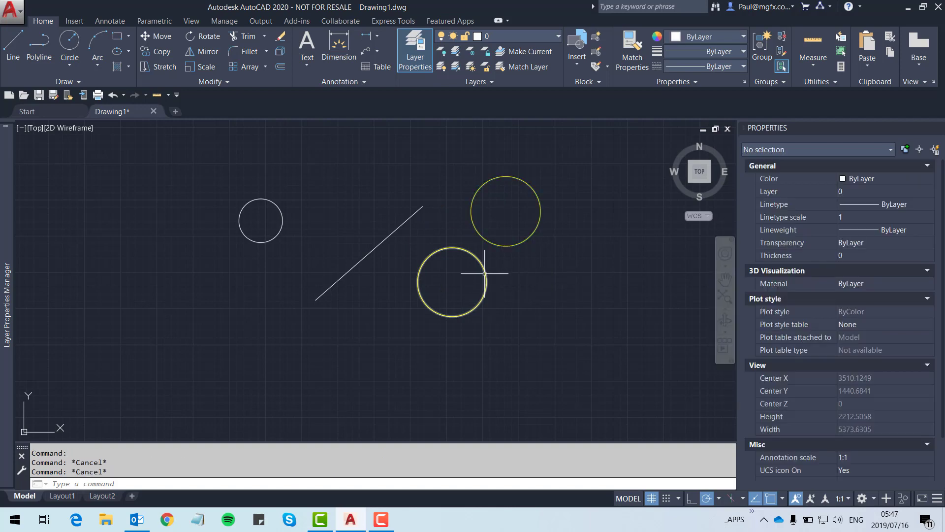
click(485, 271)
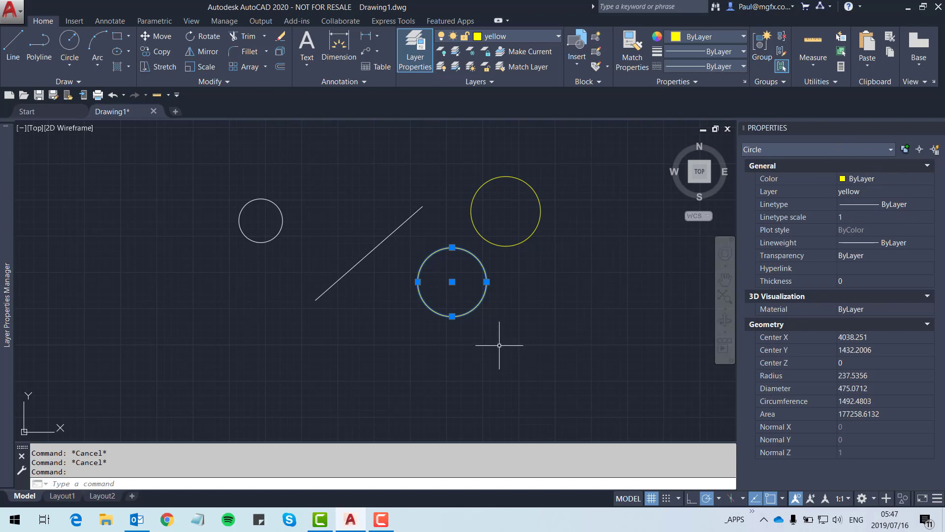
key(Escape)
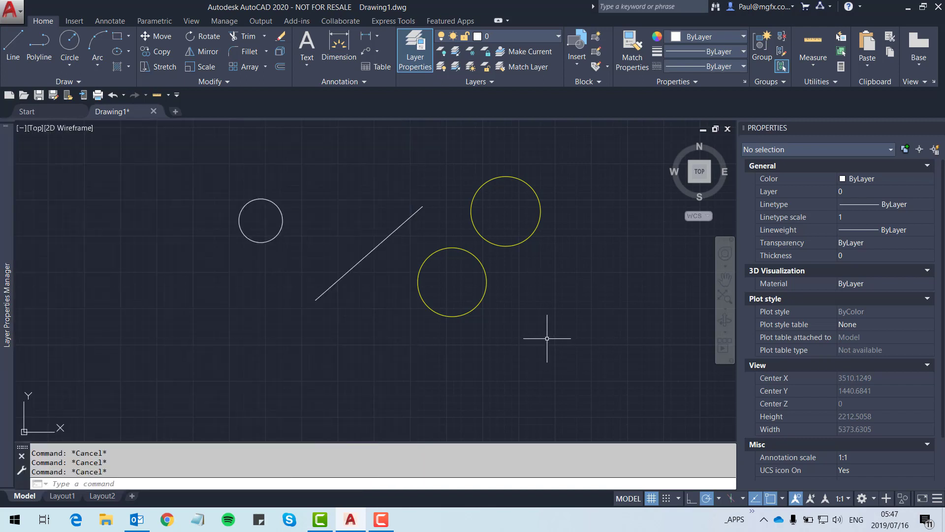
text(fil)
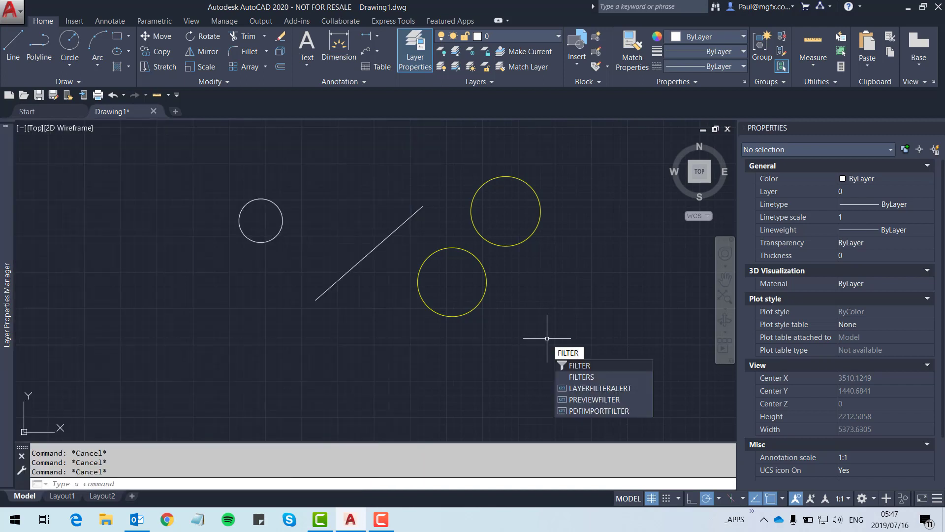
- Rerun FILTER, clear the condition list and browse the grouping operators (Begin AND)
key(Return)
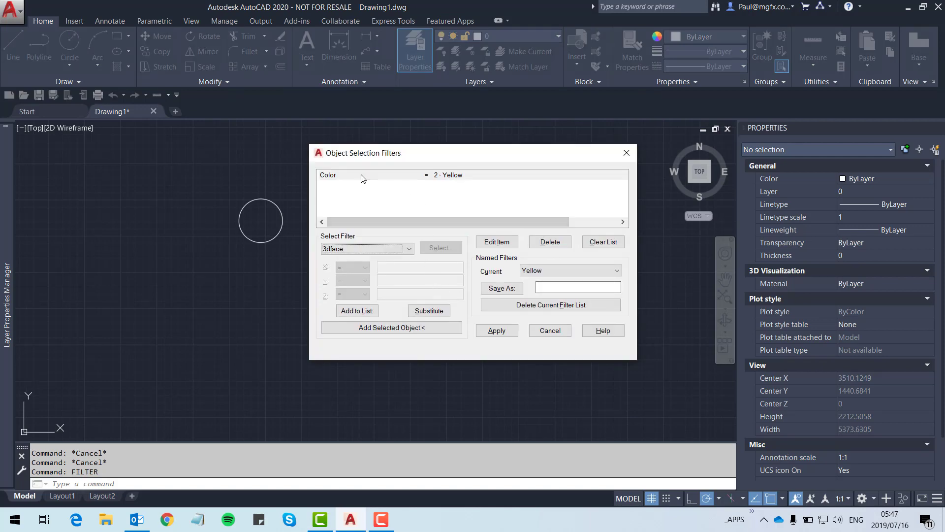
click(602, 243)
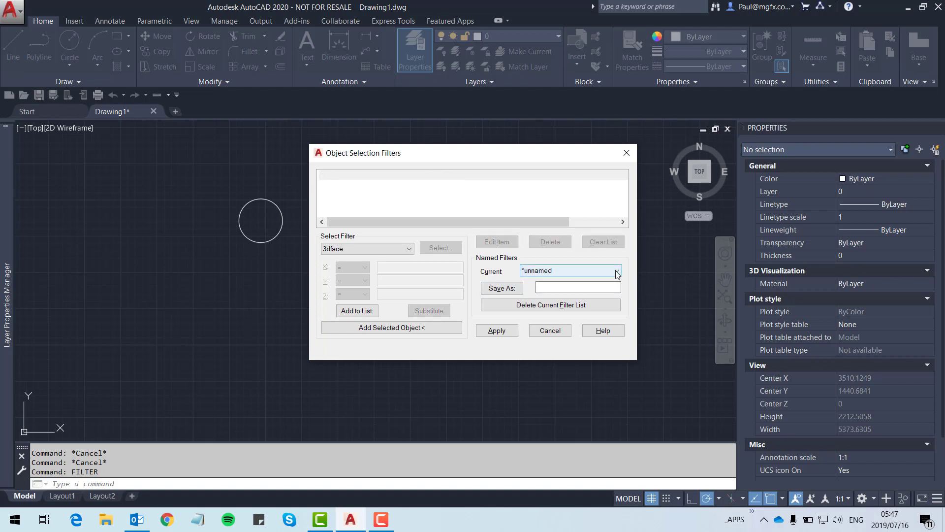
click(411, 250)
drag(408, 283, 413, 436)
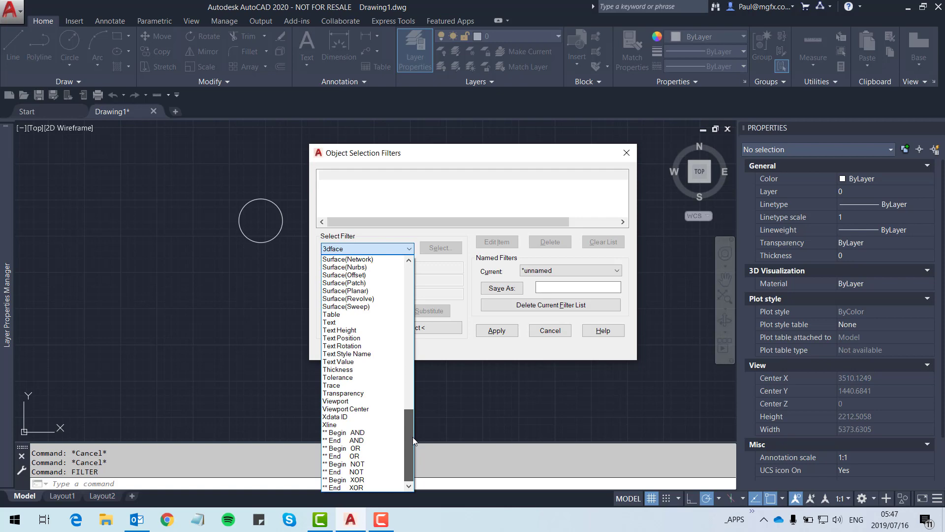
click(360, 436)
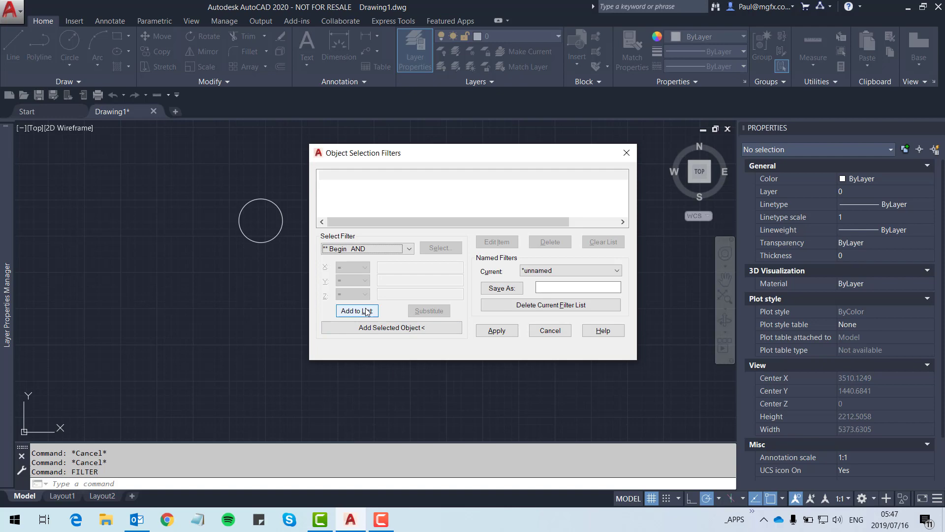
click(408, 248)
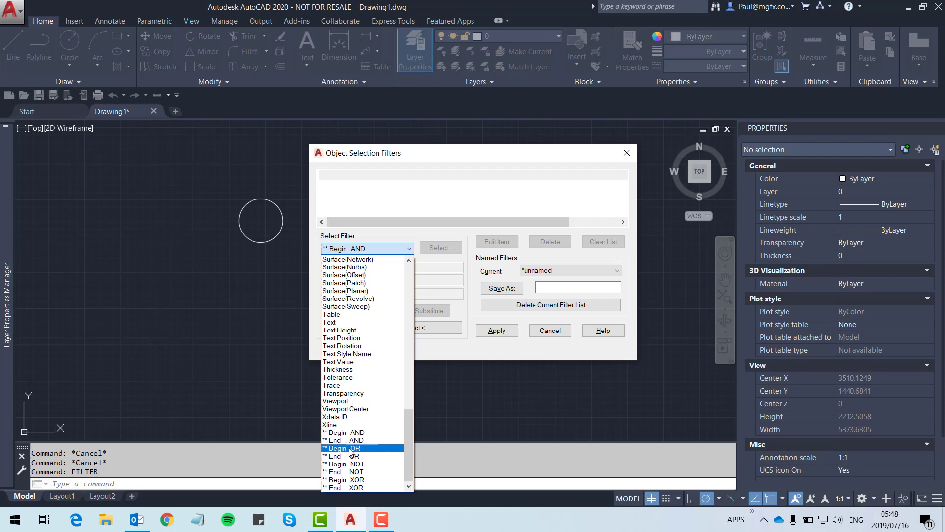
- Add a ** Begin OR grouping operator as the first filter line
click(350, 447)
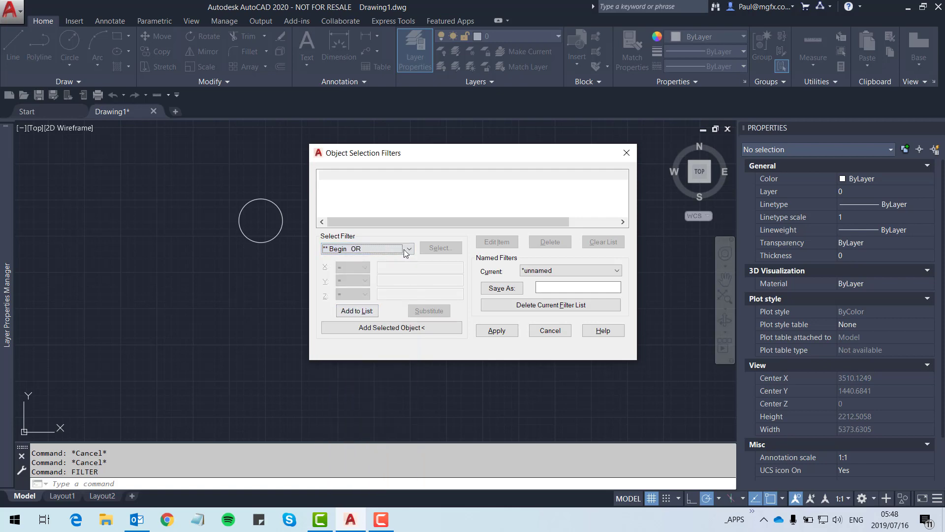
click(356, 311)
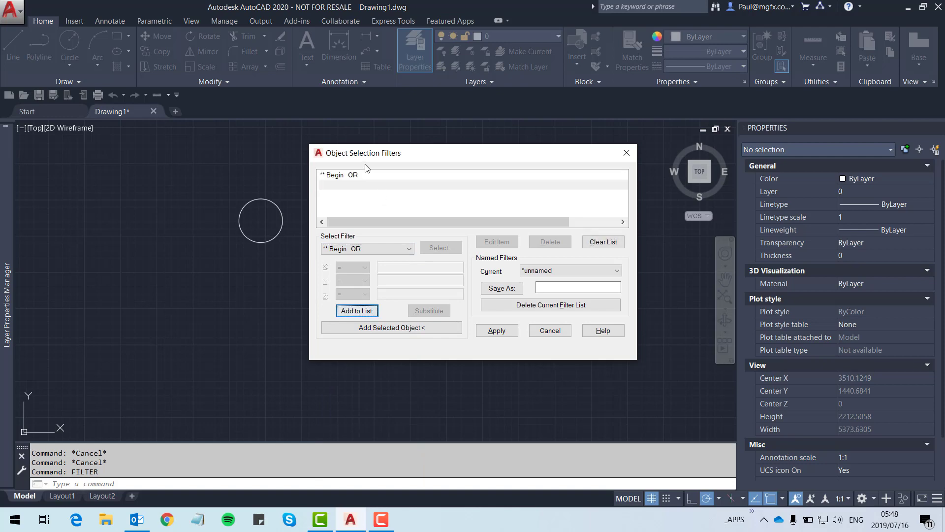
click(350, 183)
click(398, 248)
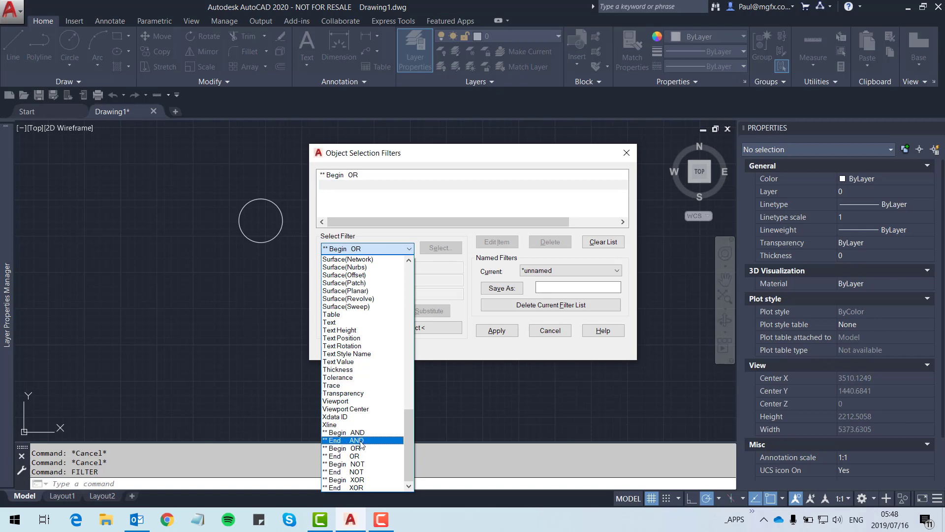
click(344, 186)
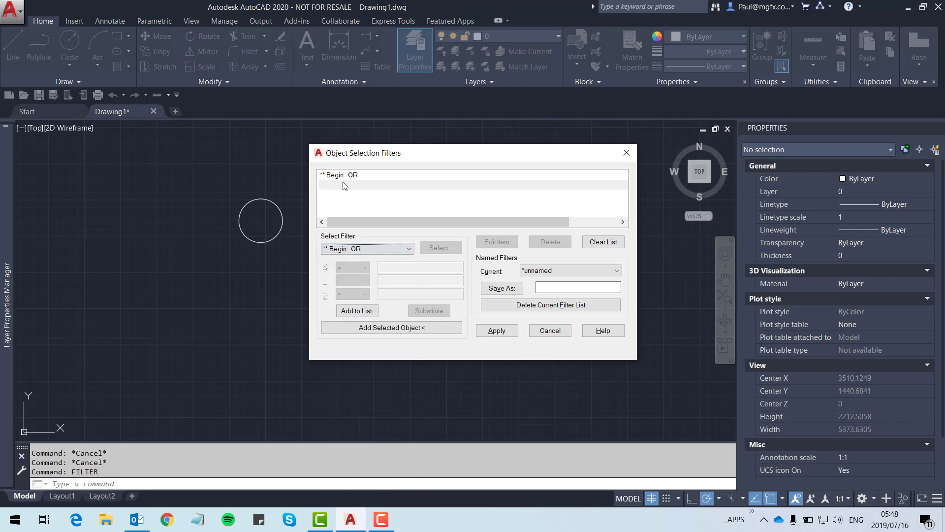
click(406, 249)
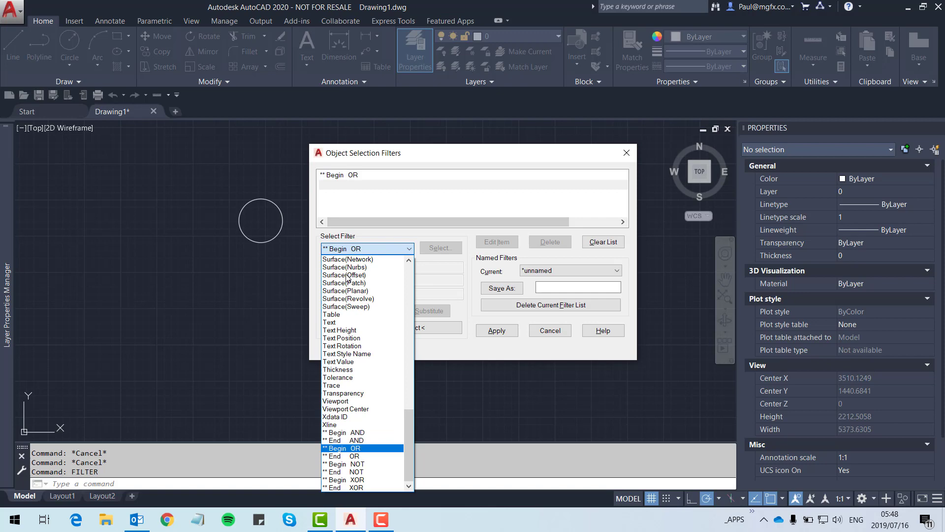
scroll(355, 369, up, 2)
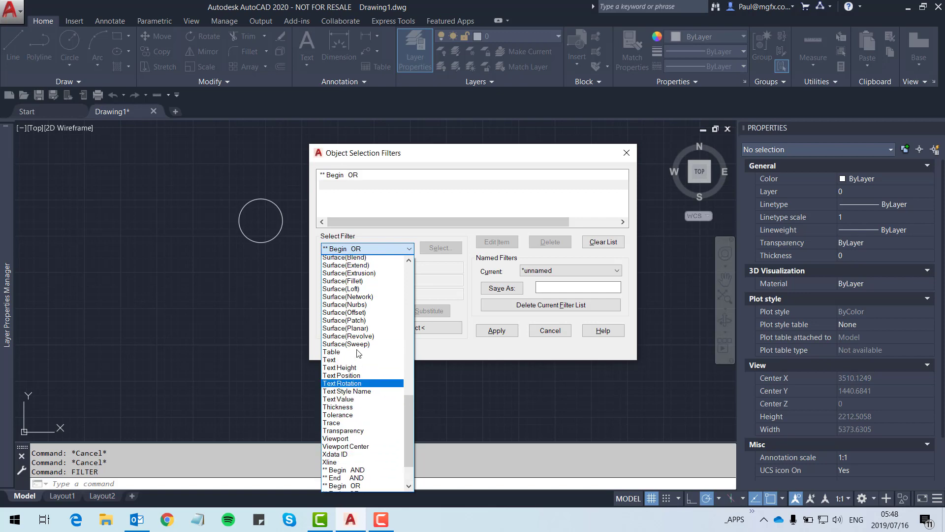
scroll(358, 359, up, 2)
scroll(360, 354, up, 2)
- Add a Color = 2 - Yellow condition under Begin OR
key(c)
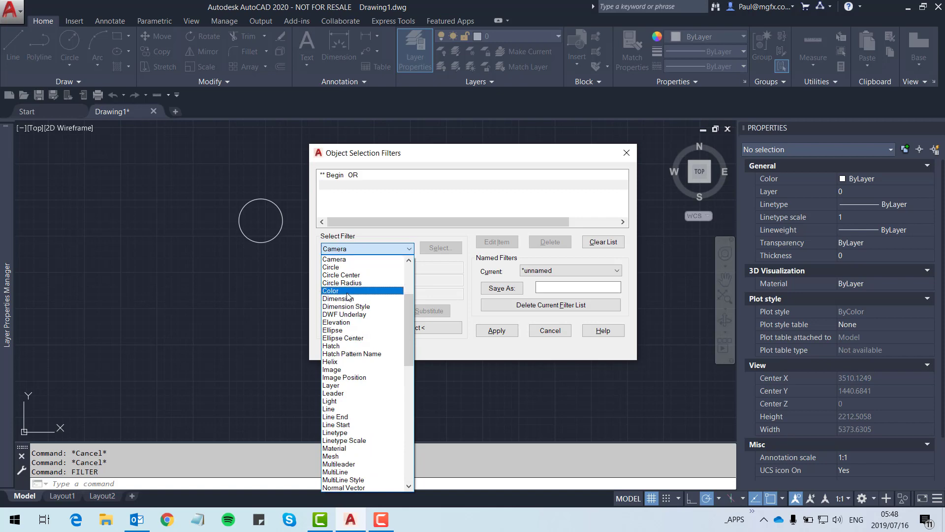
click(348, 293)
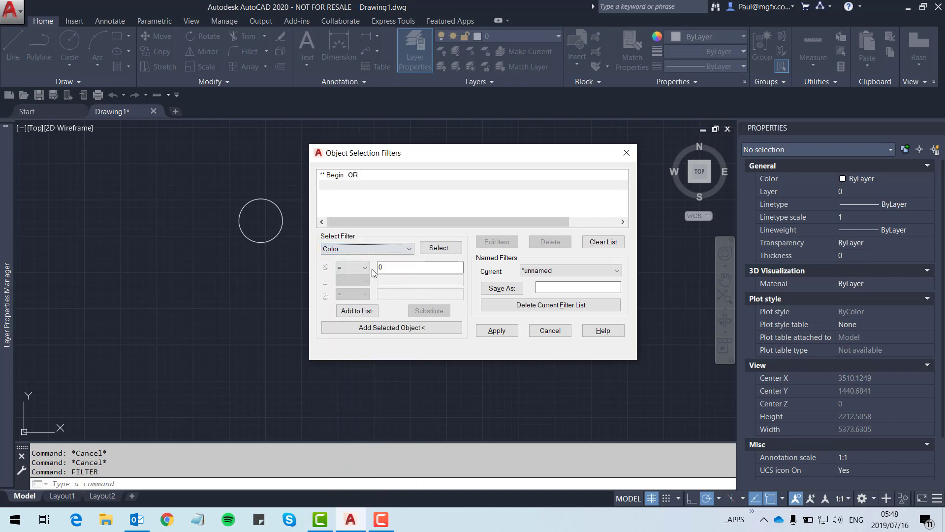
click(441, 248)
click(381, 284)
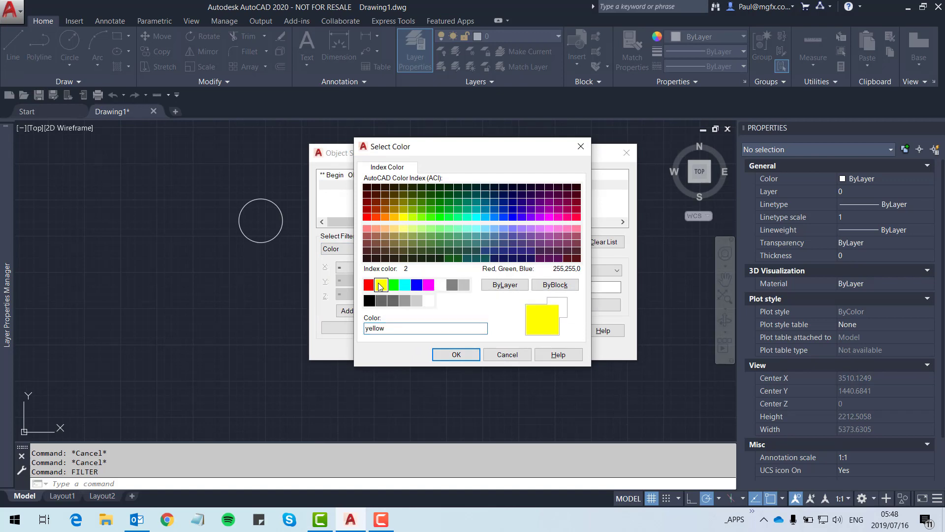
click(455, 354)
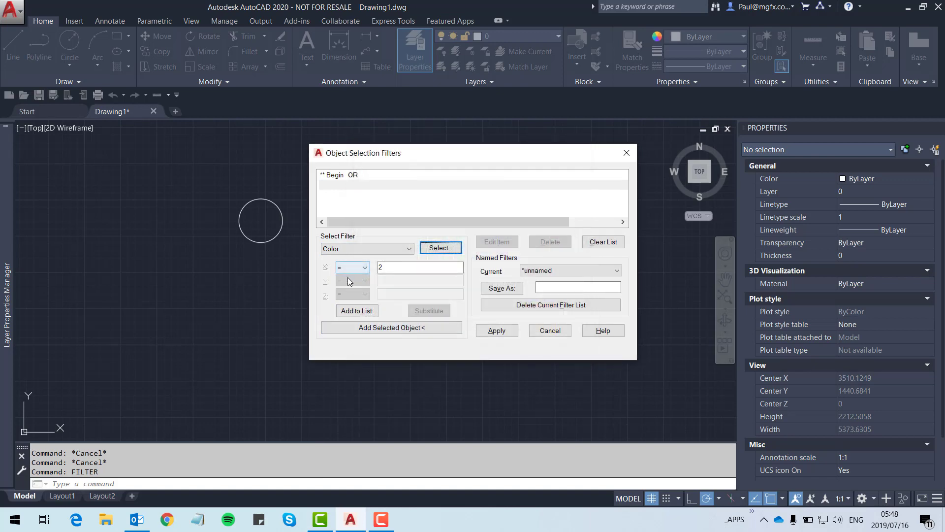
click(355, 310)
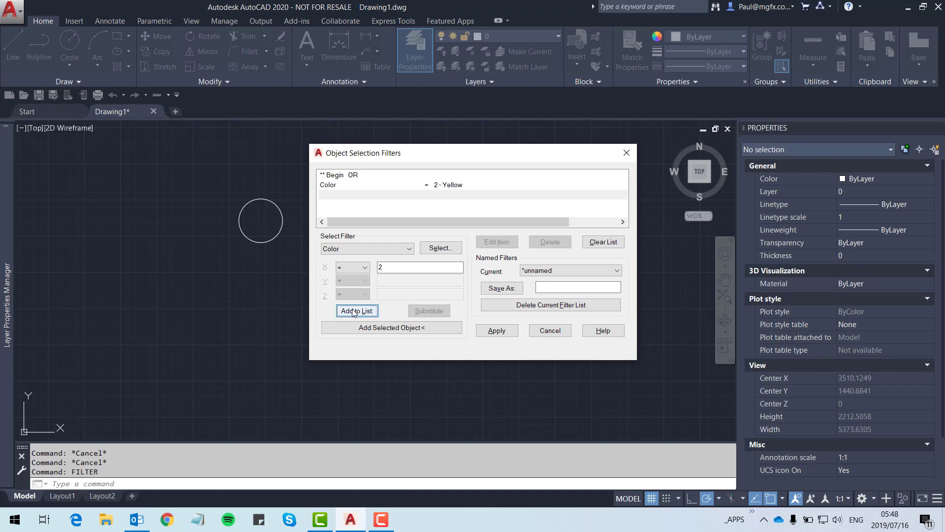
- Add a ** End AND line to the filter list
click(375, 248)
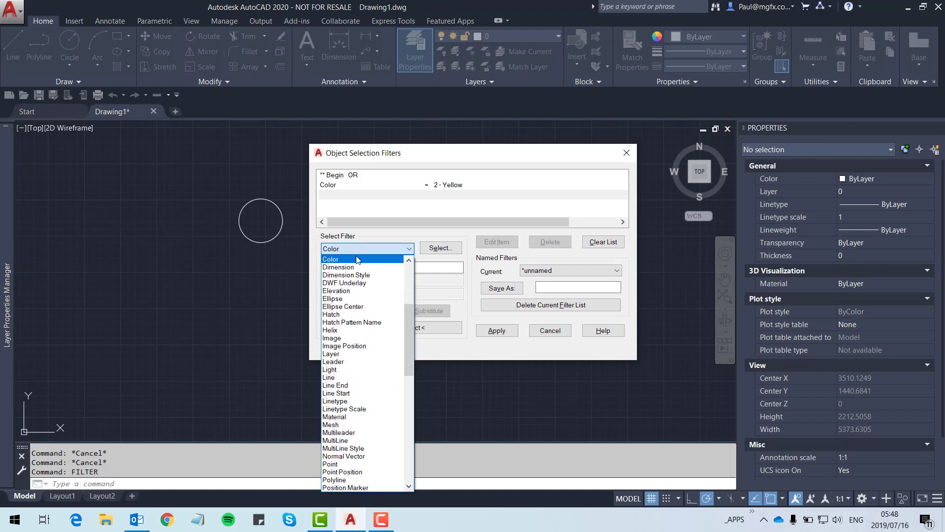
drag(410, 315, 407, 419)
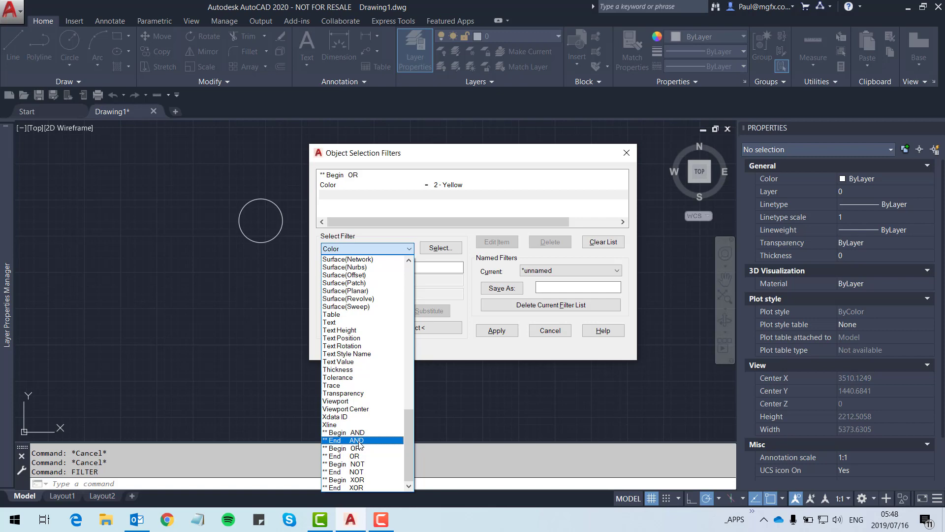
click(360, 441)
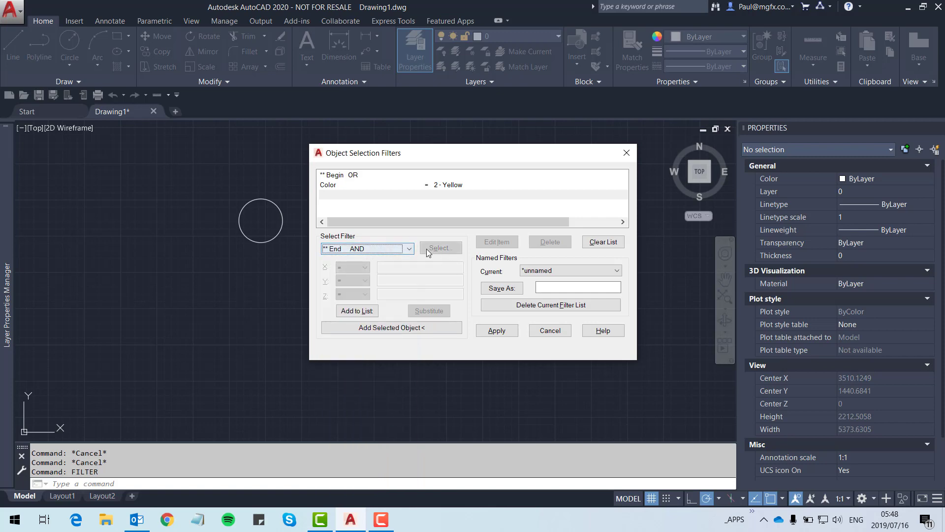
click(361, 313)
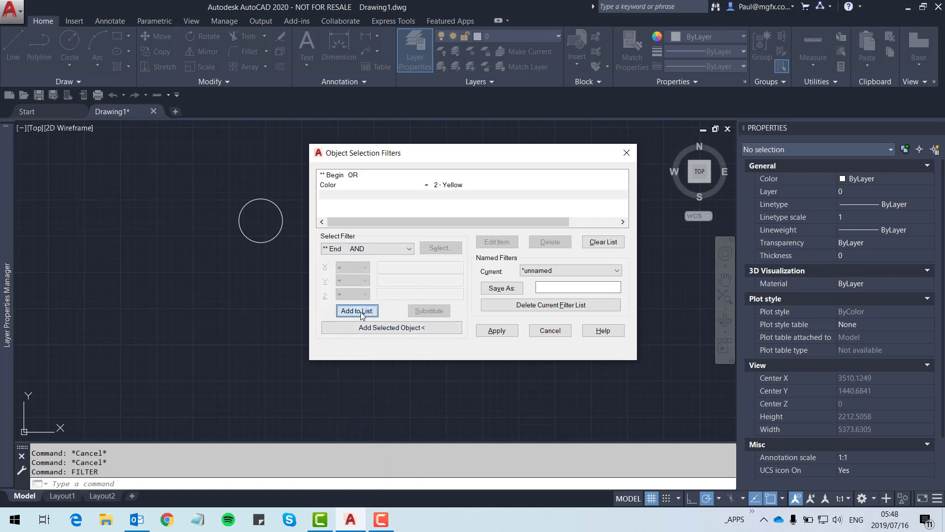
- Add a Layer = yellow condition and move to the next empty row
click(411, 250)
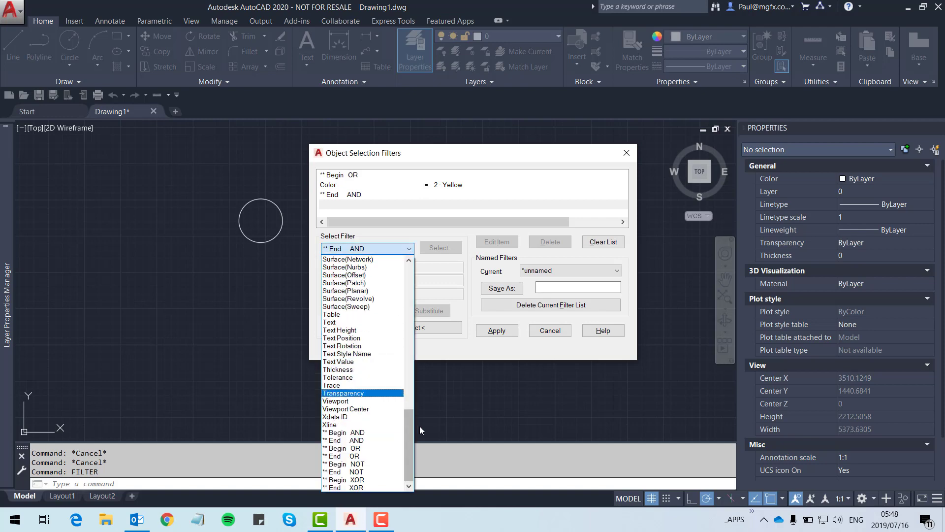
drag(408, 462, 404, 285)
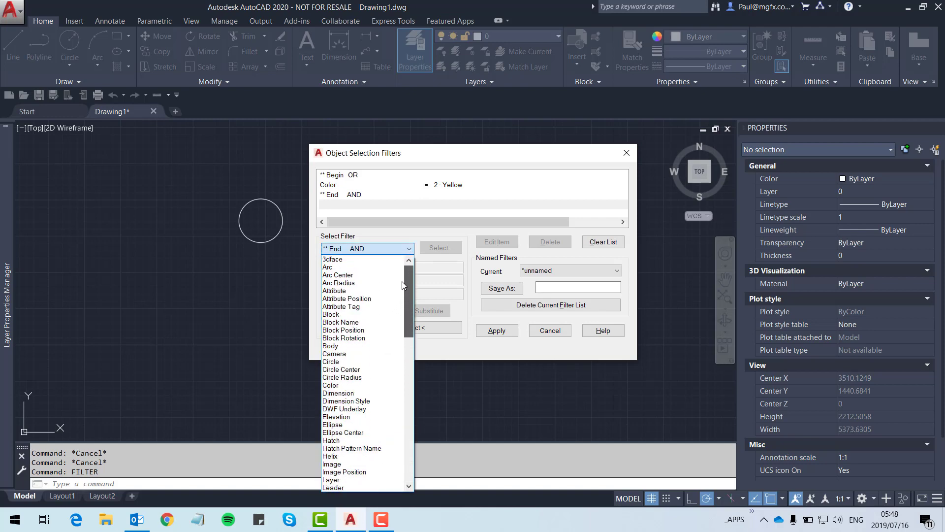
scroll(340, 347, down, 6)
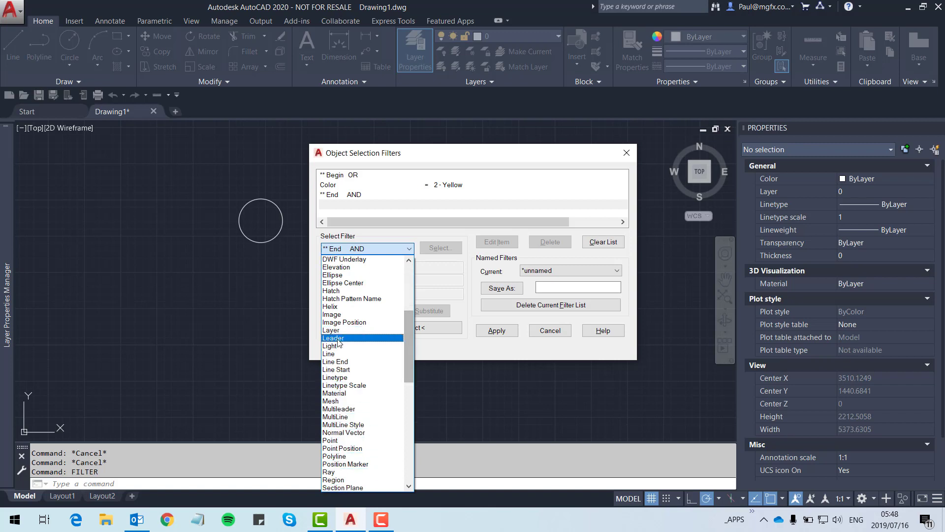
click(330, 330)
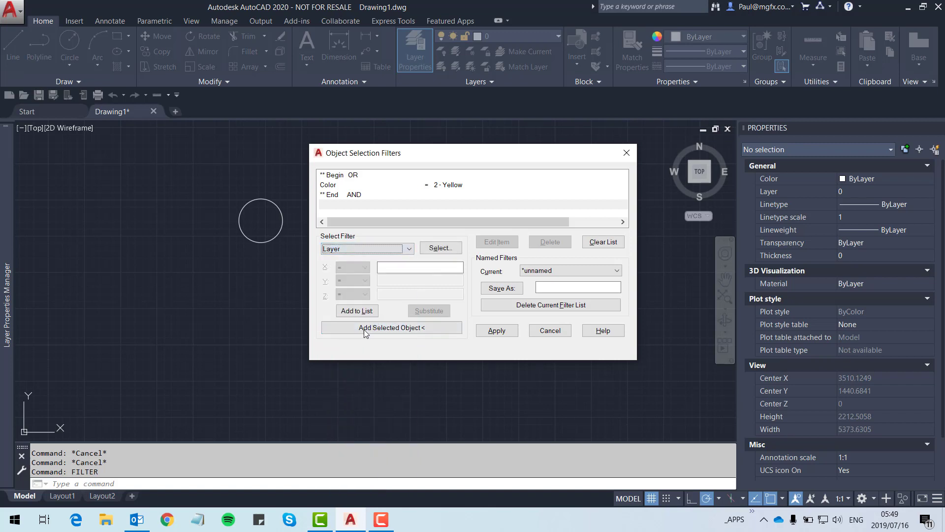
click(437, 247)
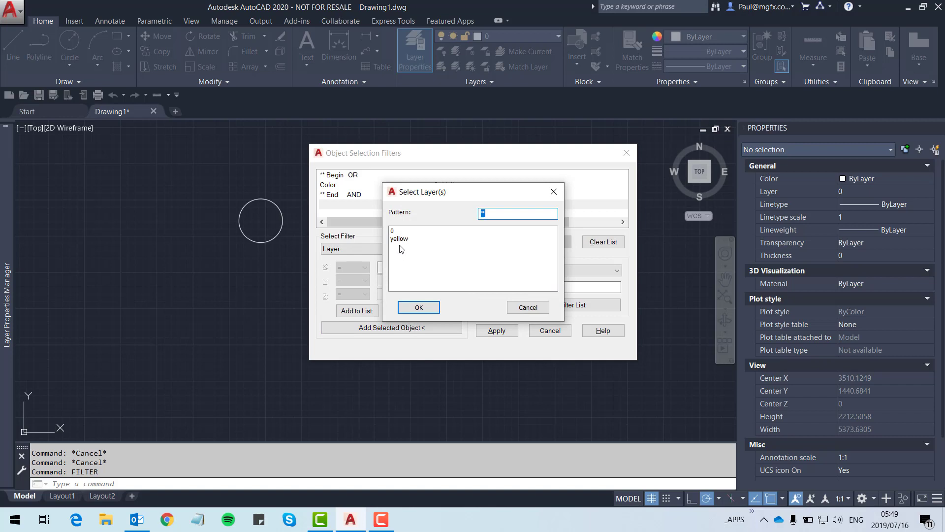
click(399, 240)
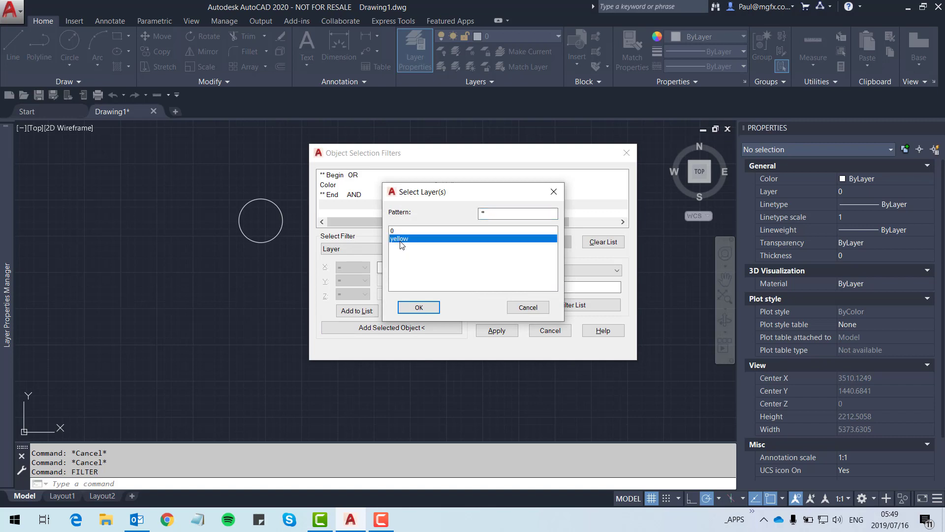
click(412, 305)
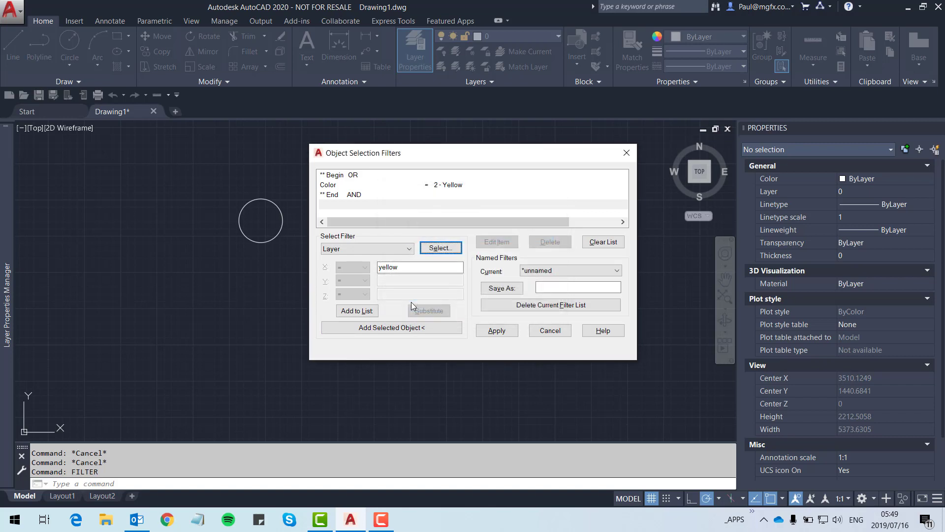
click(361, 312)
scroll(384, 181, down, 1)
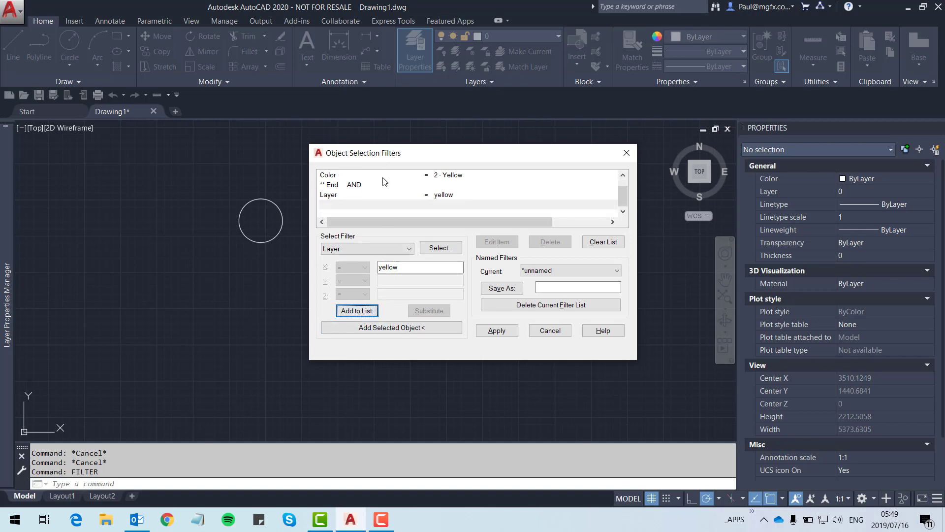
click(357, 205)
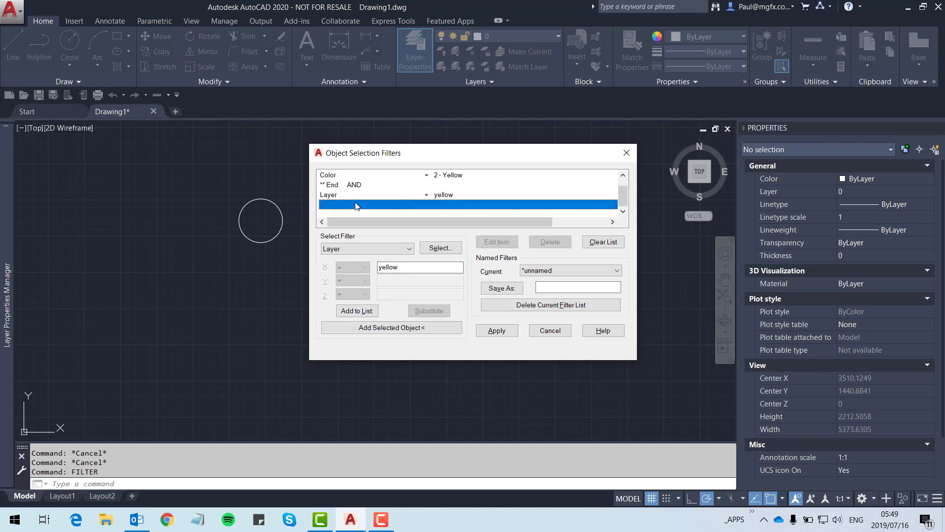
click(409, 249)
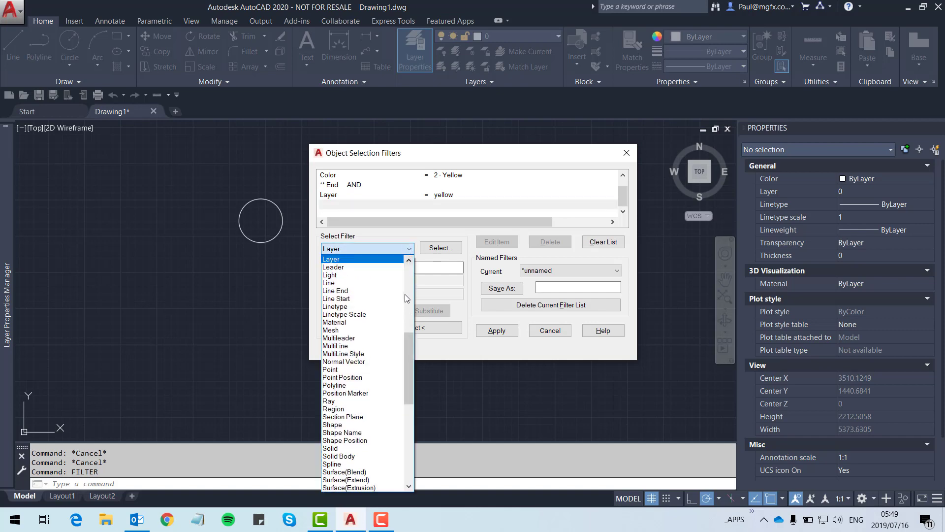
drag(411, 363, 414, 297)
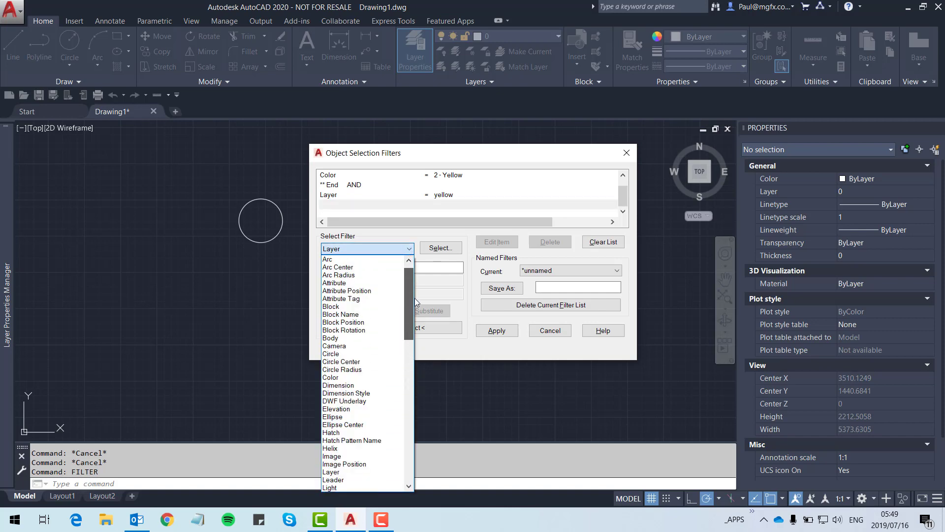
- Add a Color = 256 - By Layer condition after Layer = yellow
click(339, 385)
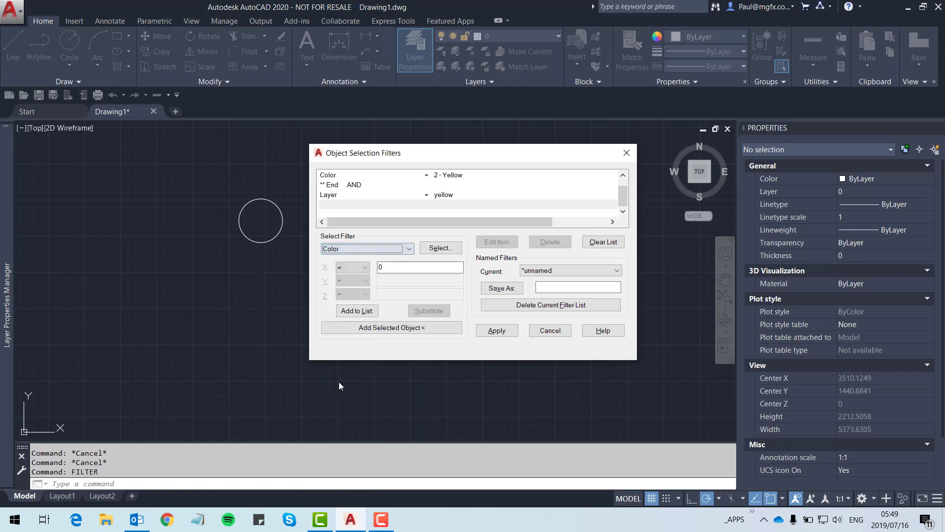
click(443, 251)
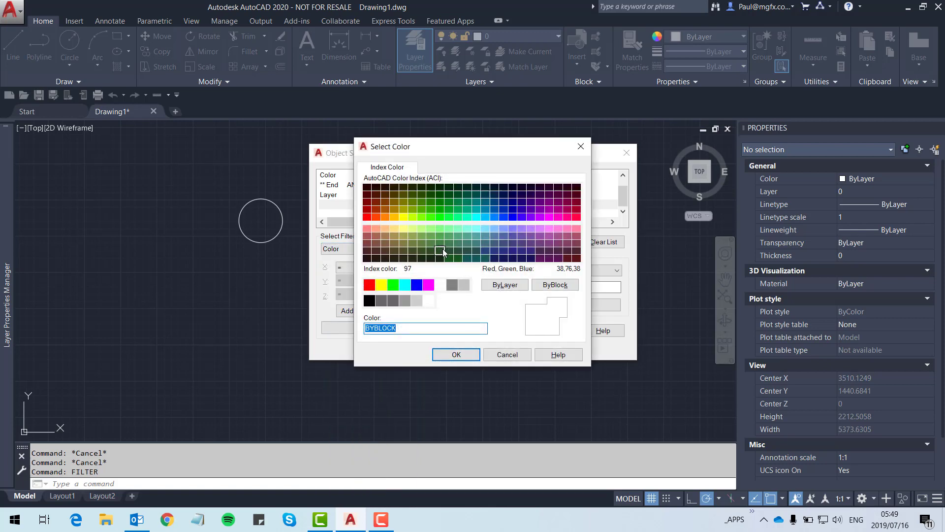
click(500, 288)
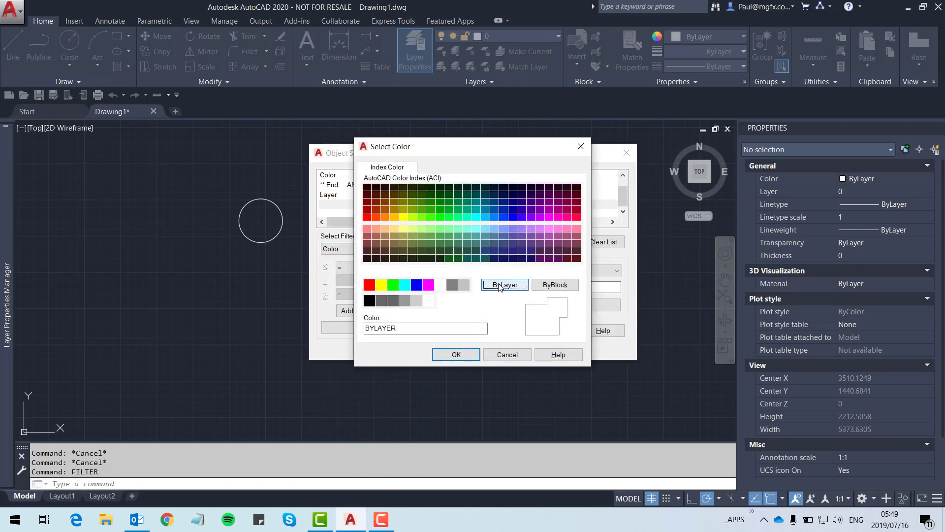
click(458, 355)
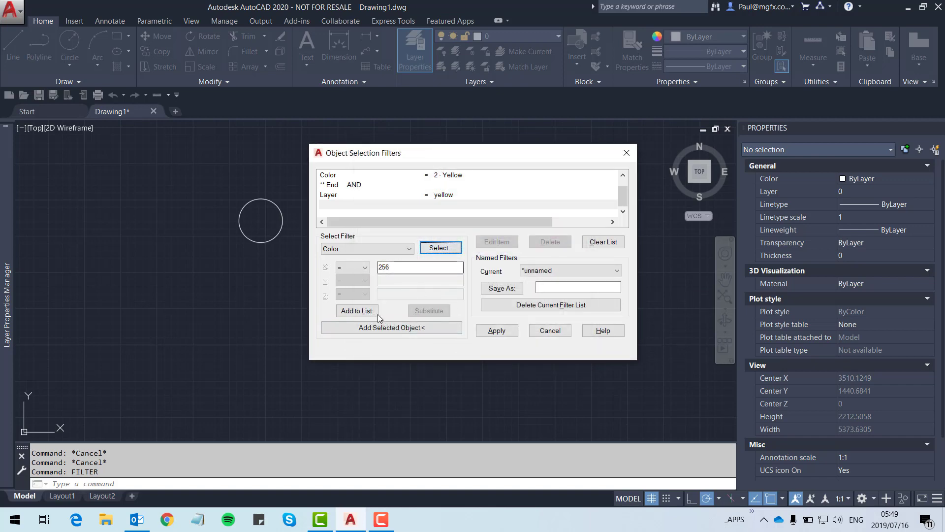
click(357, 310)
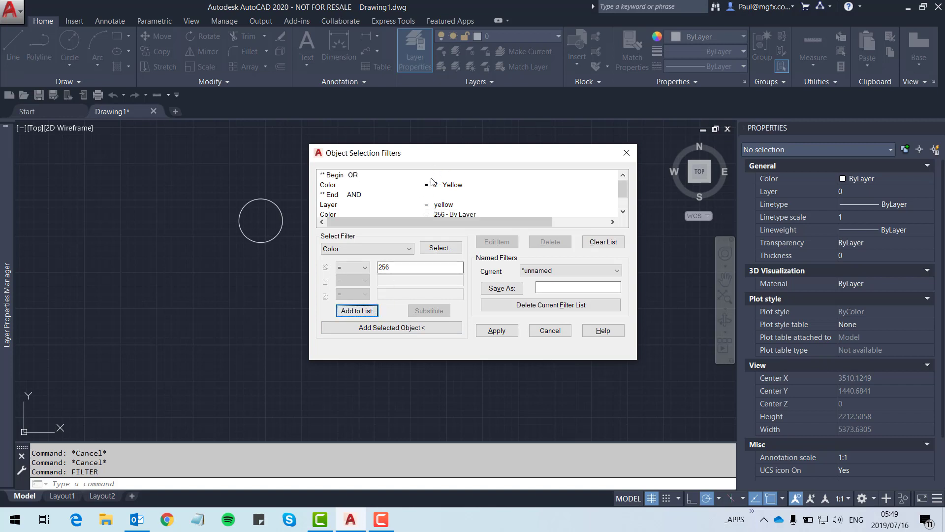
scroll(432, 182, down, 1)
click(342, 207)
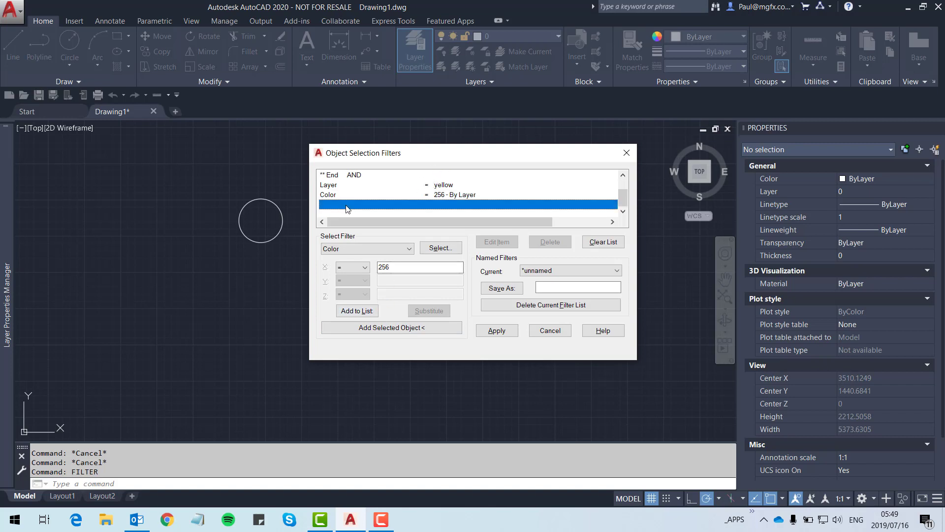
scroll(366, 199, up, 1)
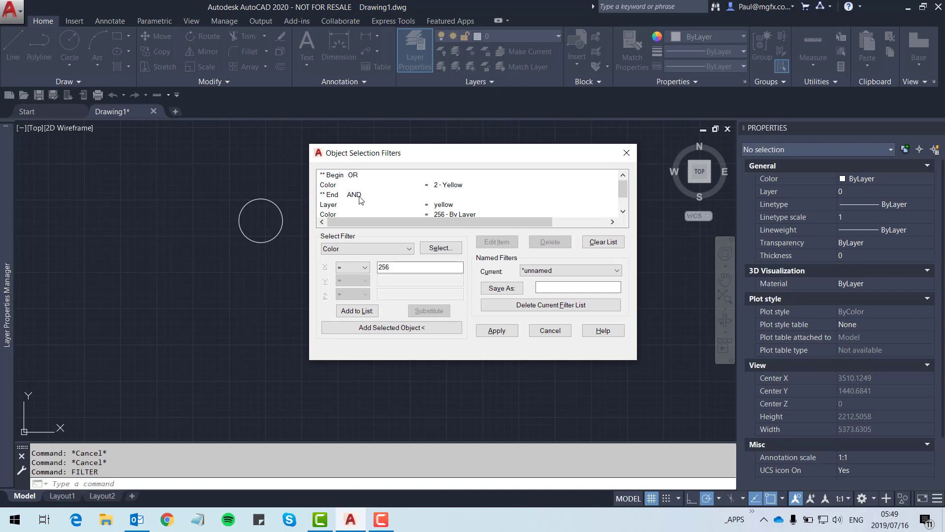
- Substitute the End AND row with Begin AND so a new AND group opens before Layer = yellow
click(352, 196)
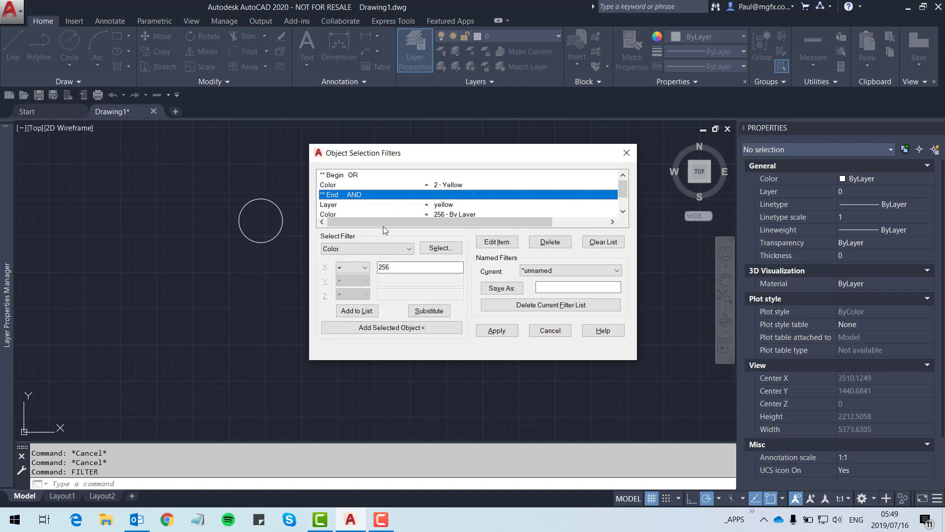
click(411, 252)
scroll(407, 338, down, 3)
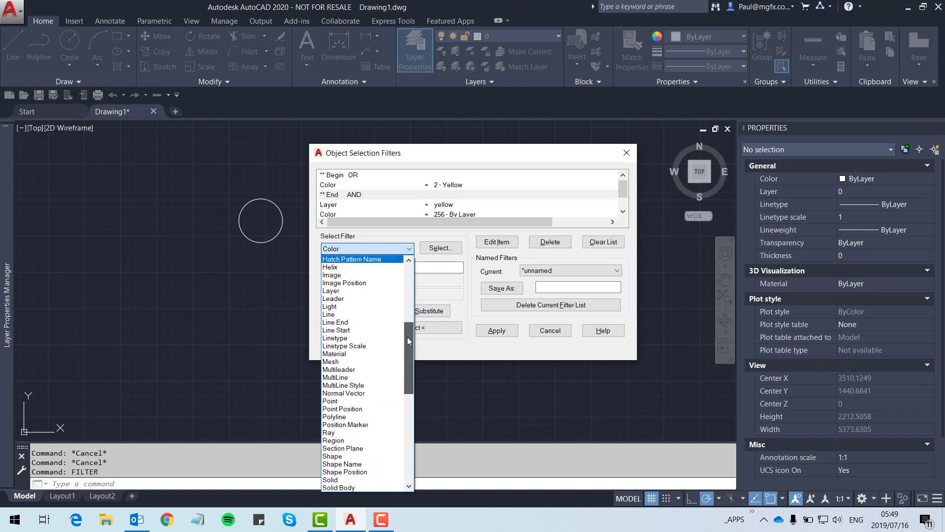
drag(407, 337, 407, 428)
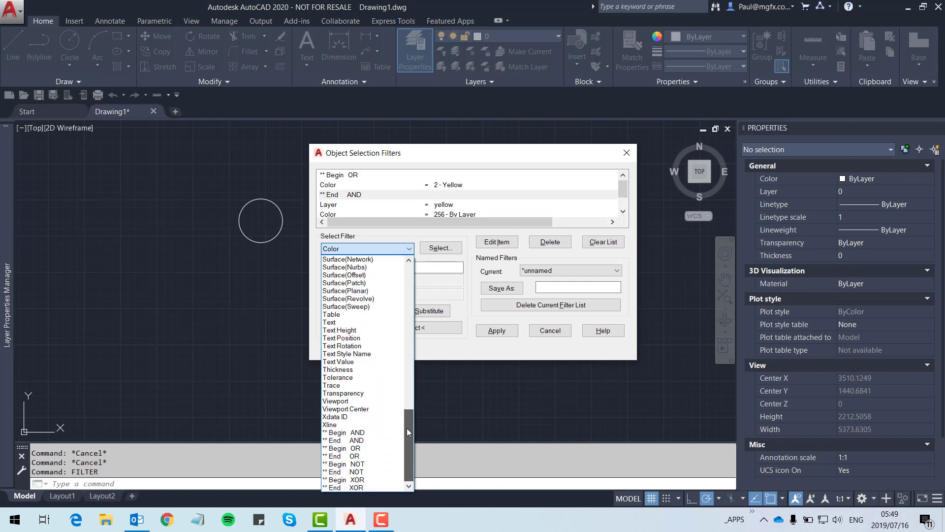
click(356, 433)
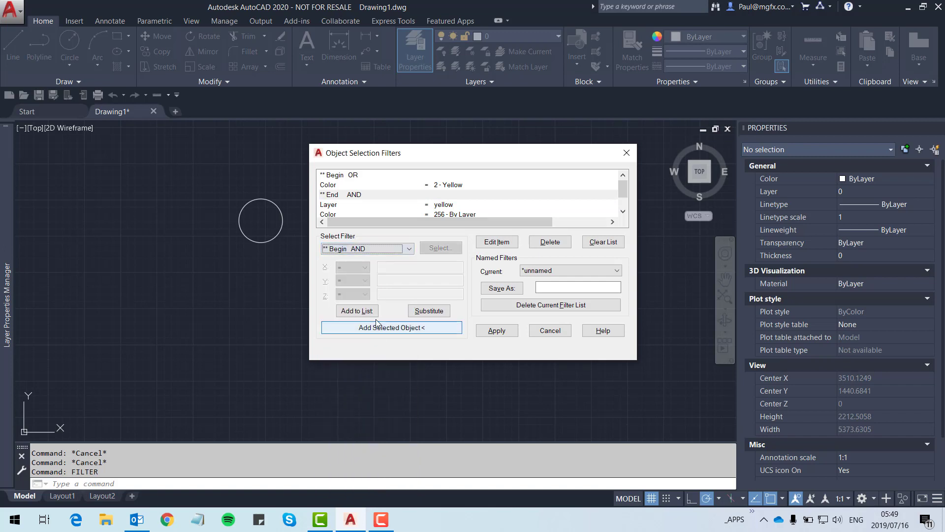
click(436, 312)
scroll(399, 209, down, 1)
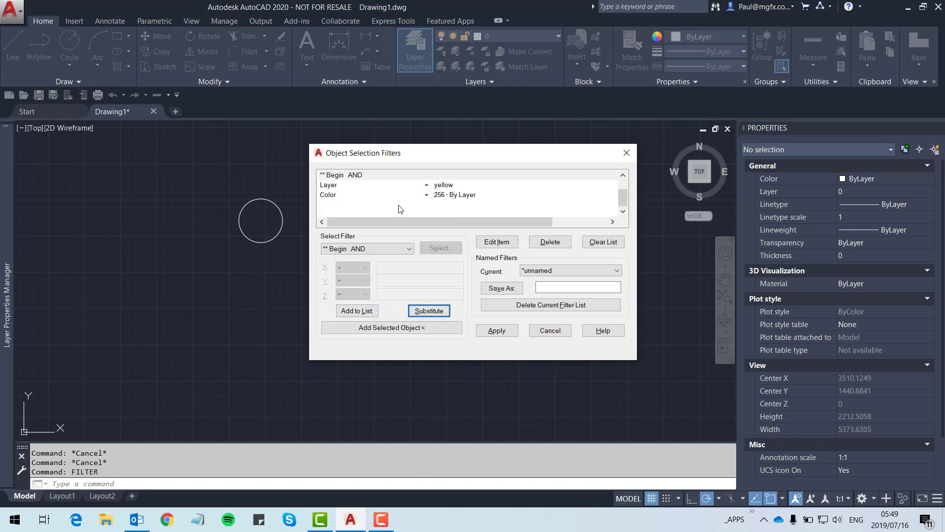
- Append End AND after the Color = 256 (ByLayer) condition to close that AND group
click(334, 206)
click(399, 251)
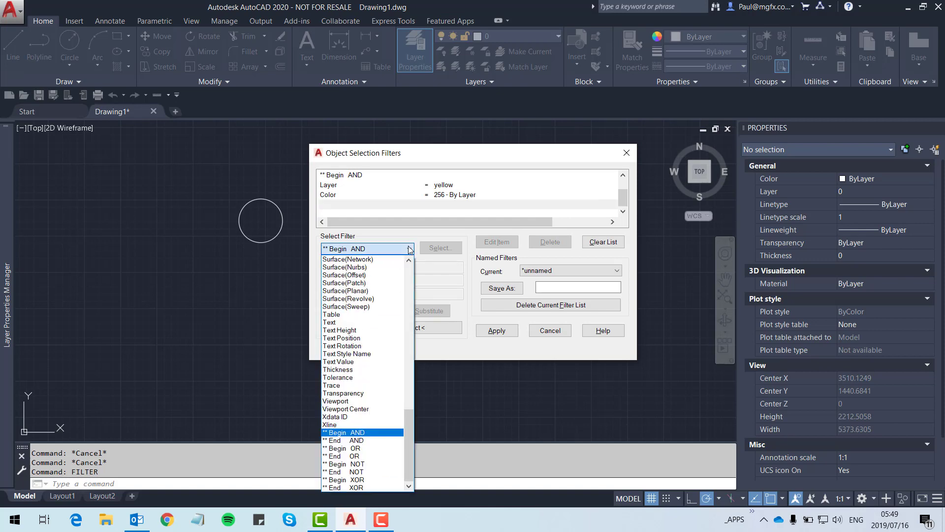
click(361, 441)
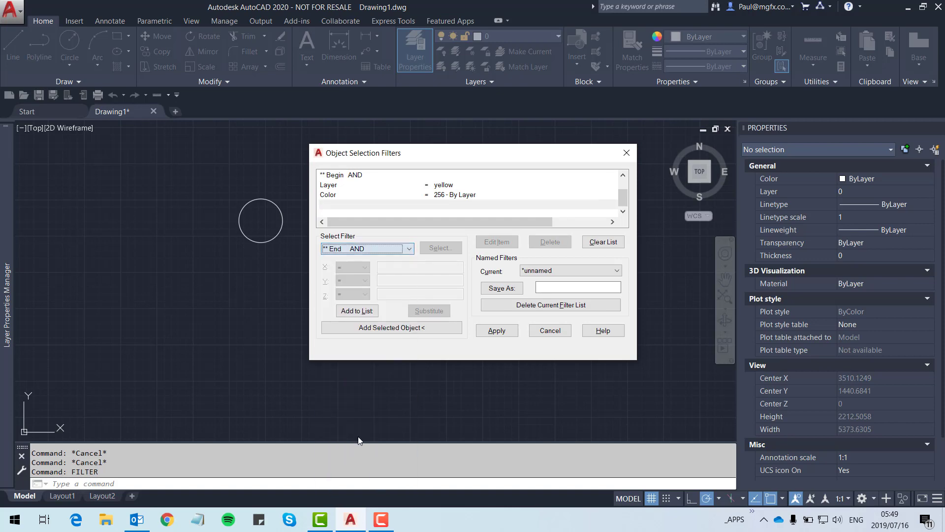
click(358, 311)
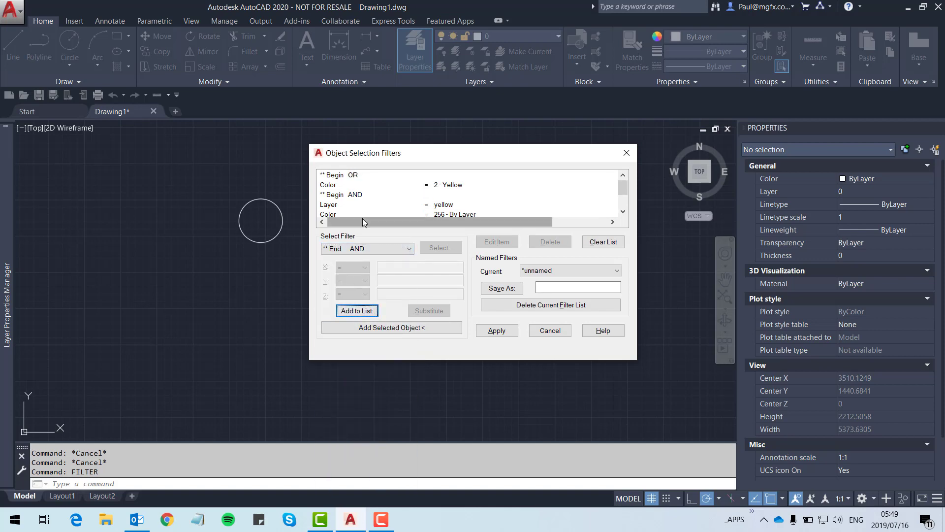
scroll(379, 204, down, 1)
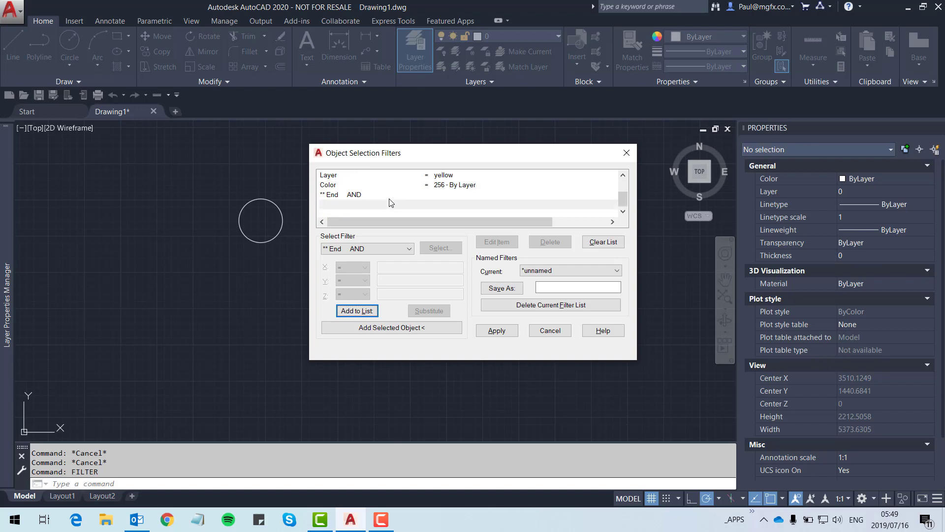
click(334, 205)
- Append End OR at the bottom of the filter list, after End AND, closing the OR group
click(409, 249)
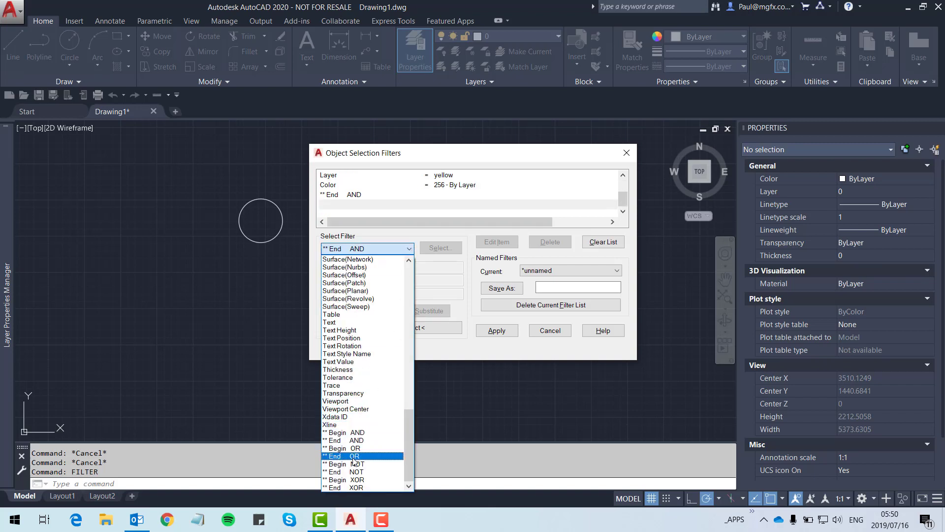
click(356, 457)
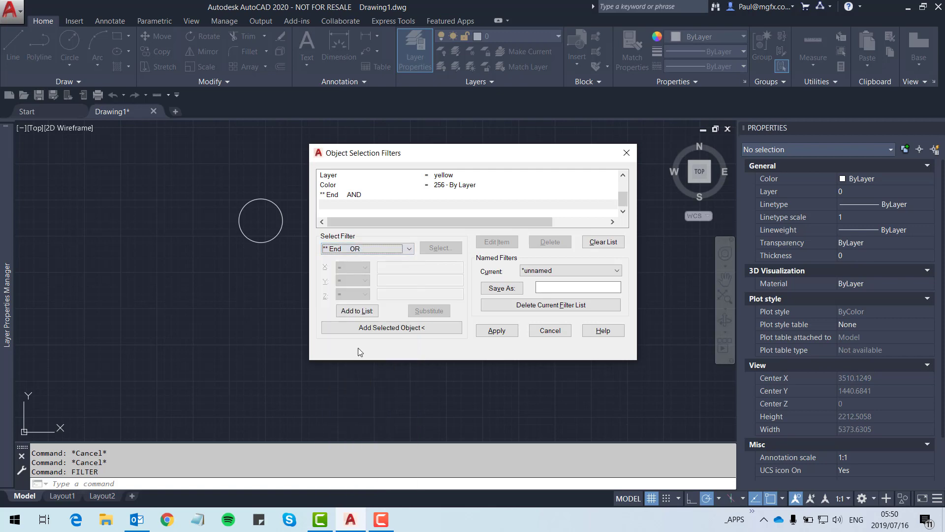
click(384, 328)
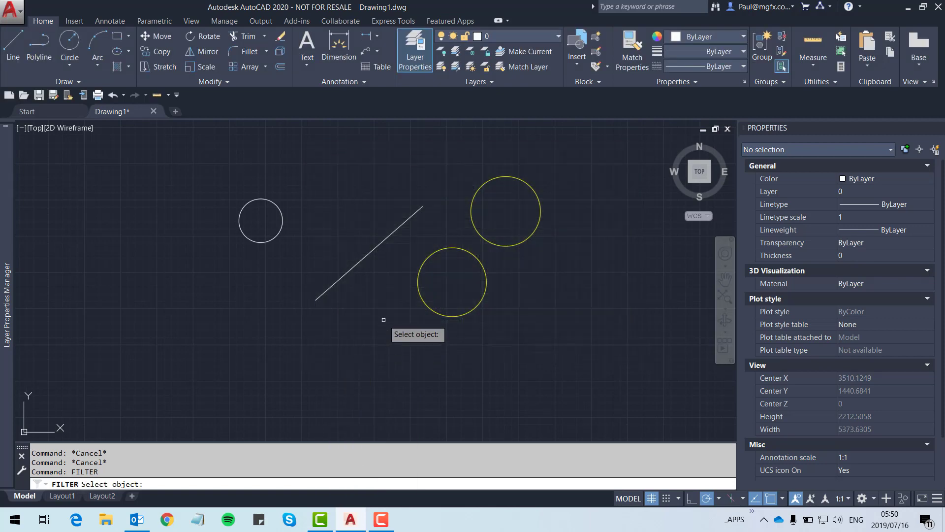
key(Return)
scroll(364, 216, down, 1)
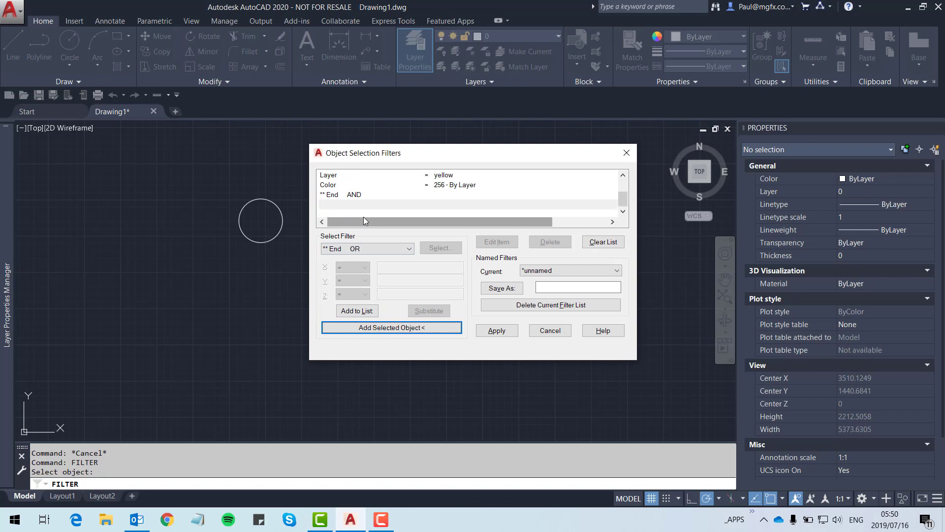
click(346, 198)
click(346, 205)
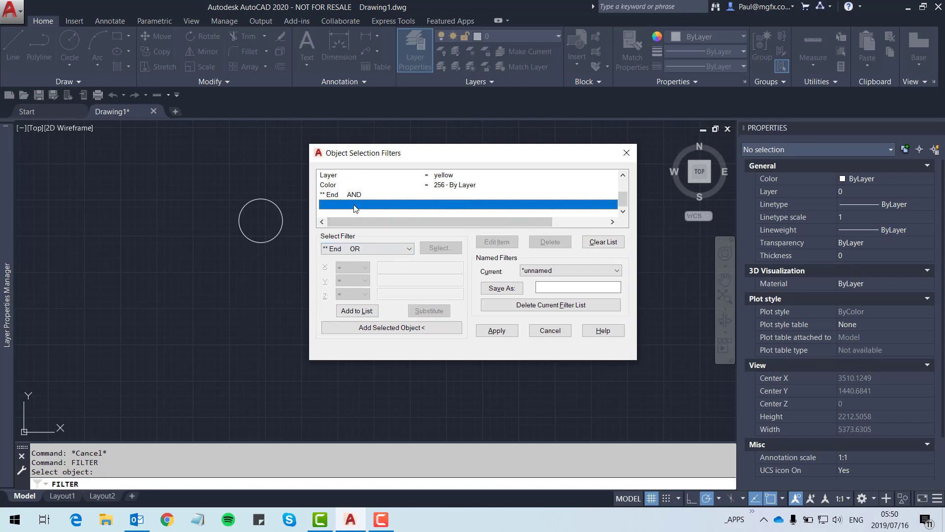
click(357, 311)
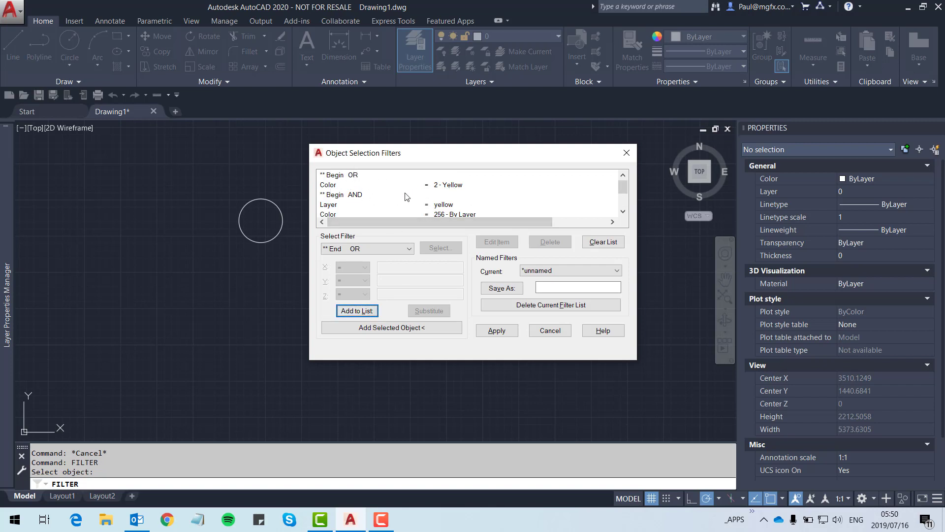
scroll(392, 198, down, 1)
scroll(381, 196, up, 1)
scroll(366, 196, down, 1)
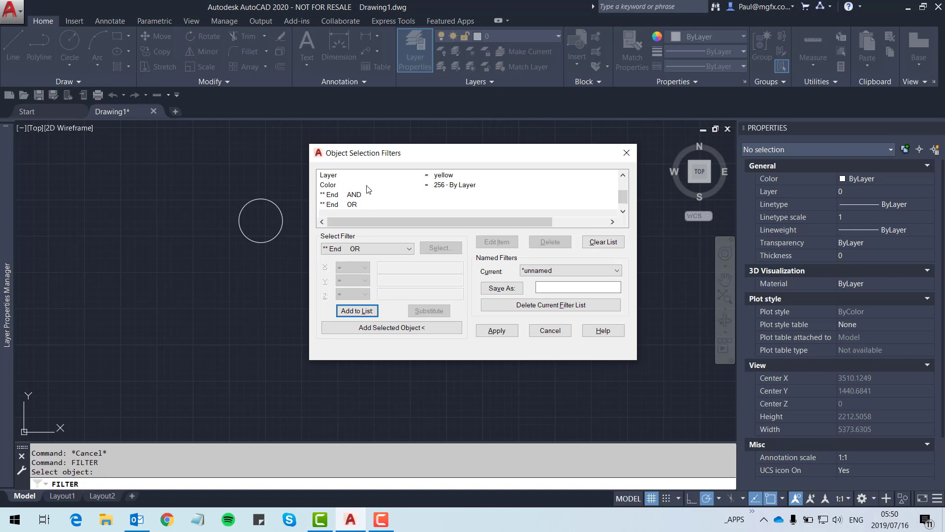
- Save the filter as 'Yellow', fixing a typo in the name, and overwrite the earlier Yellow filter
click(552, 286)
text(Yeloow)
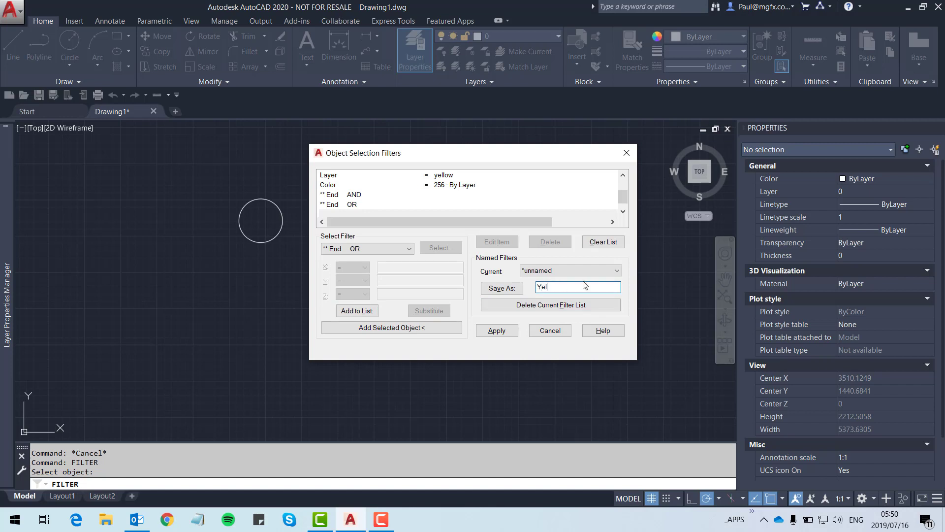
click(512, 290)
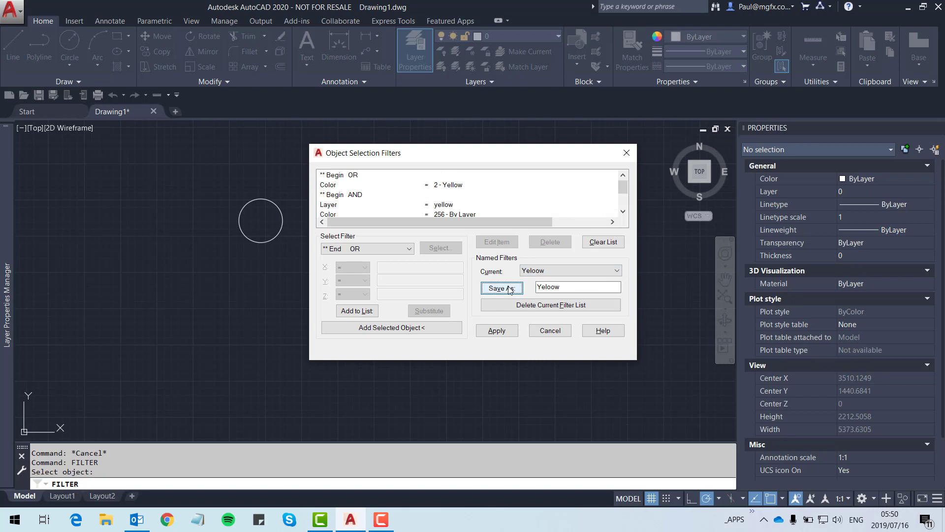
click(556, 287)
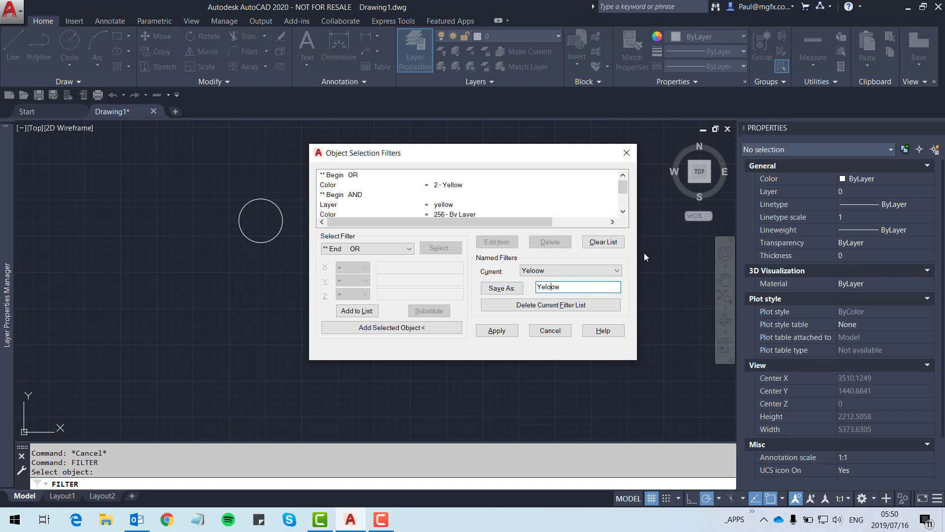
key(BackSpace)
text(l)
click(510, 288)
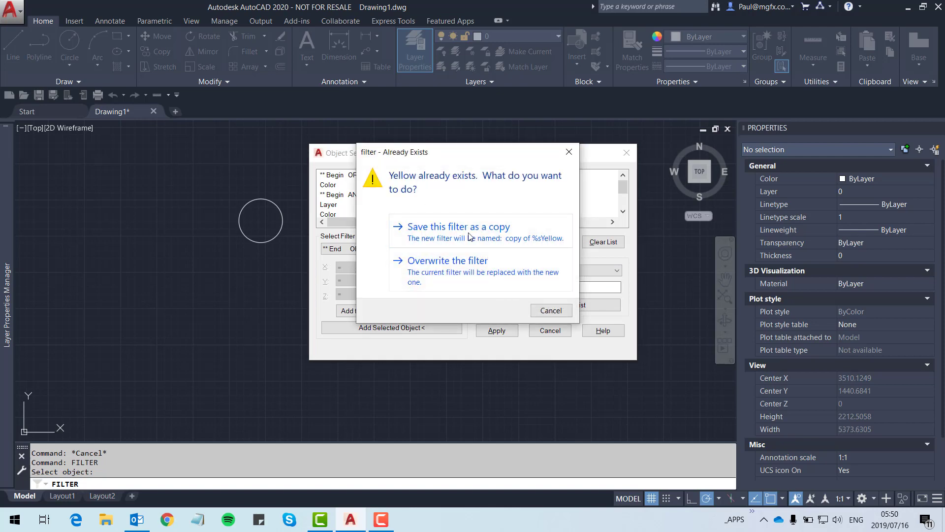
click(463, 265)
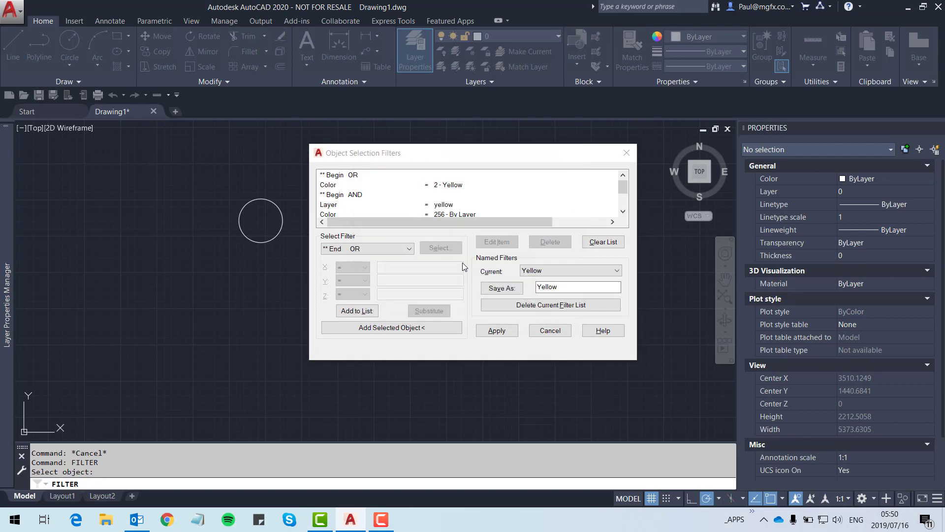
- Apply the Yellow filter and window-select everything so only the two yellow circles are picked
click(504, 333)
click(630, 364)
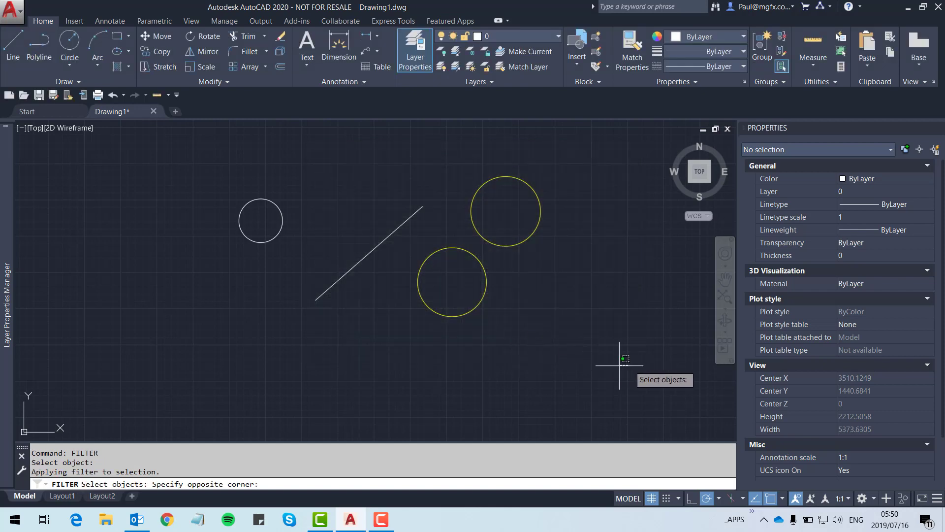
click(149, 169)
key(Return)
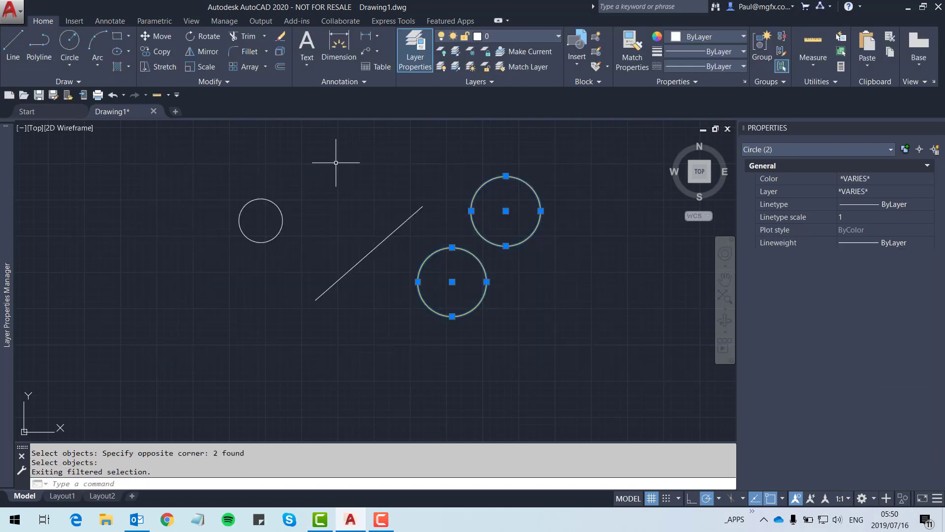